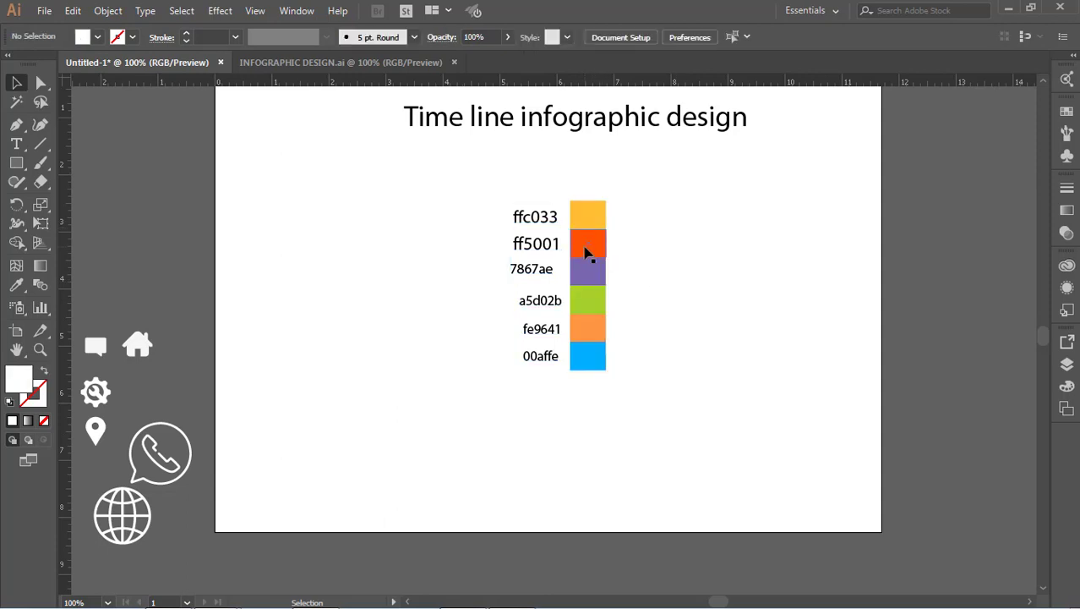
Move the colour swatches and their hex labels off the artboard to the empty area beside it, above the icons
click(589, 249)
click(990, 349)
drag(588, 330, 185, 266)
click(442, 270)
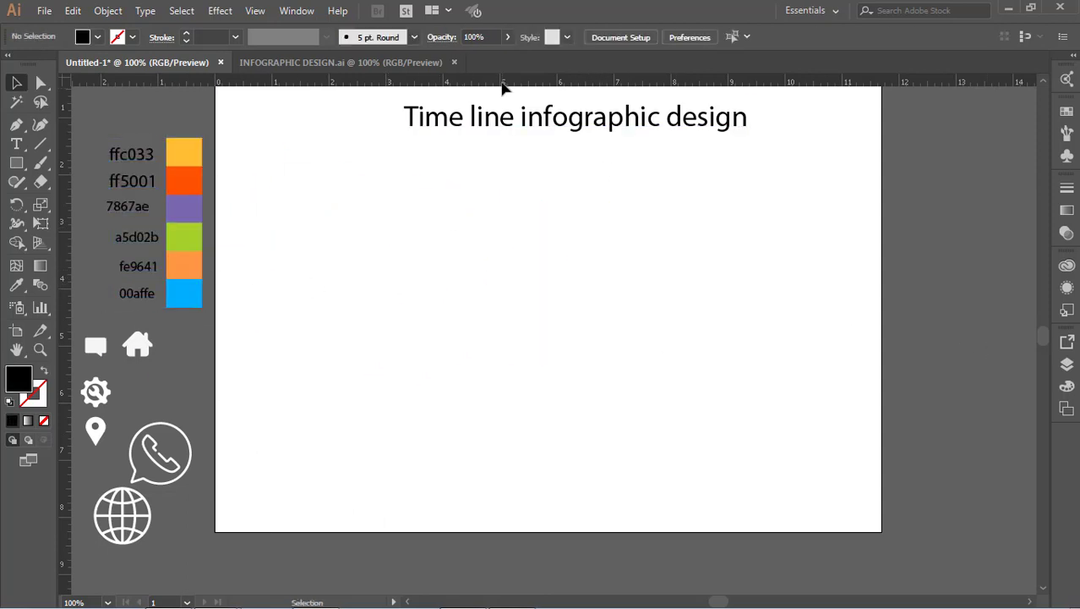
Place horizontal guides at about 4.3 and 4.6 in across the artboard, with a third guide midway between them
drag(499, 83, 520, 305)
drag(536, 84, 579, 322)
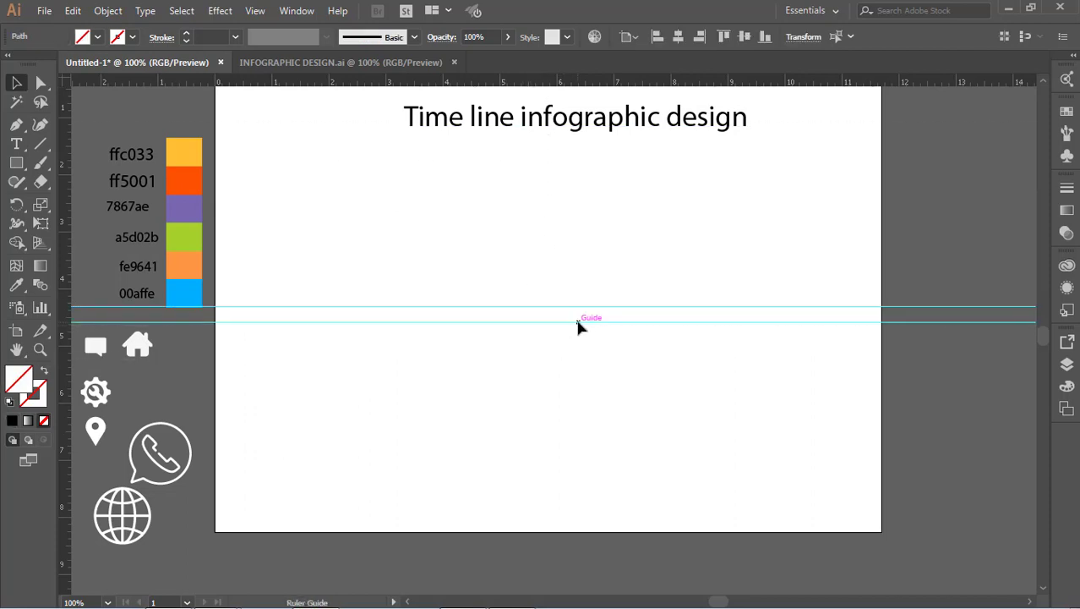
key(m)
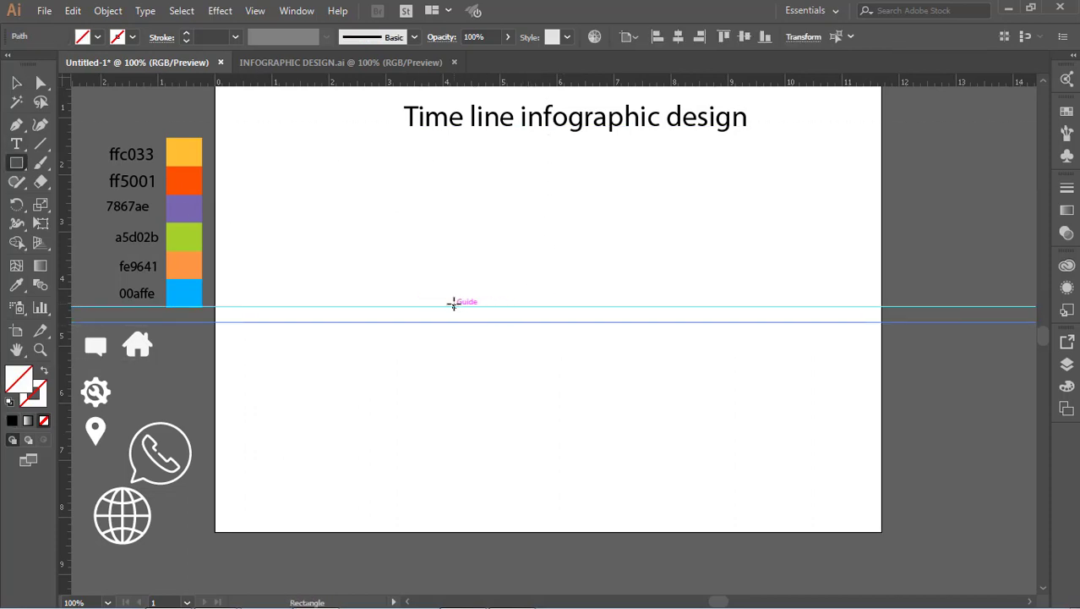
drag(452, 307, 567, 326)
drag(576, 85, 563, 316)
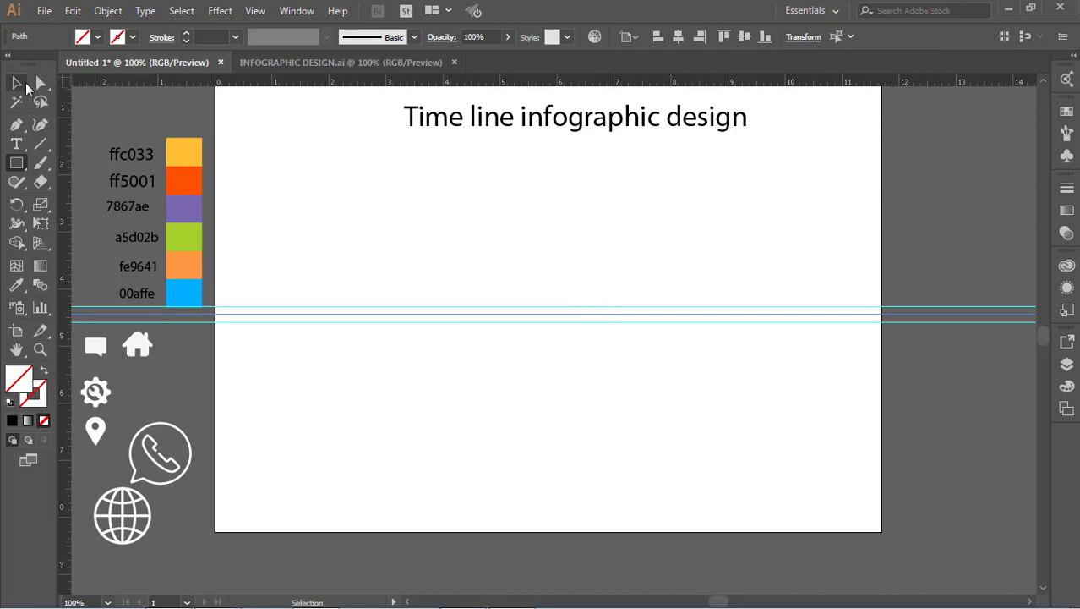
click(24, 82)
drag(575, 325, 572, 403)
click(541, 400)
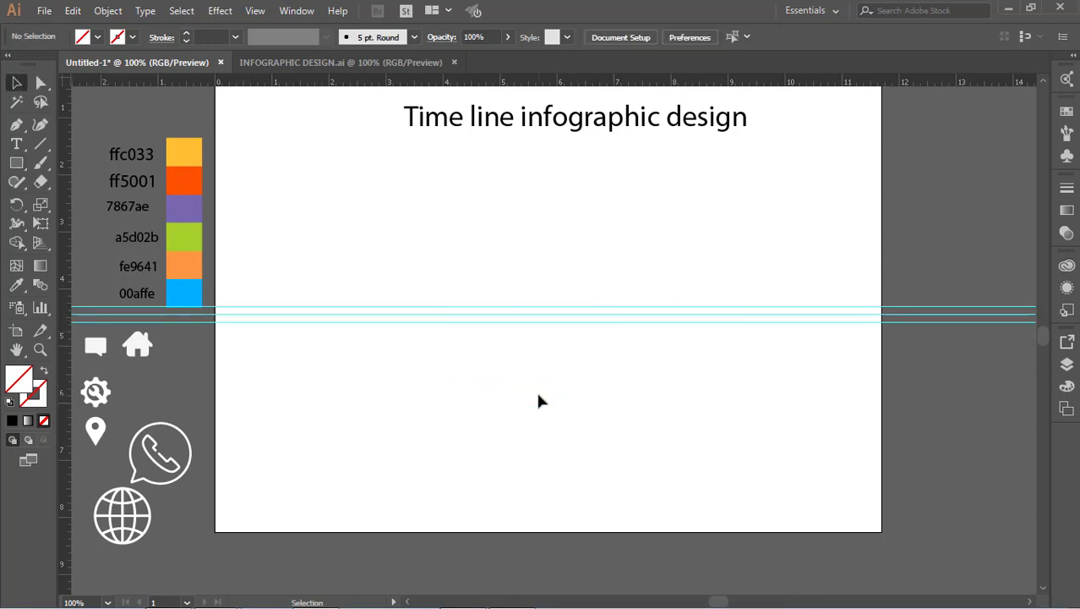
Add four vertical guides at about 3.25, 3.54, 5.47 and 5.75 in to bound an arrow shape
drag(66, 293, 402, 388)
drag(69, 294, 543, 418)
drag(69, 372, 416, 445)
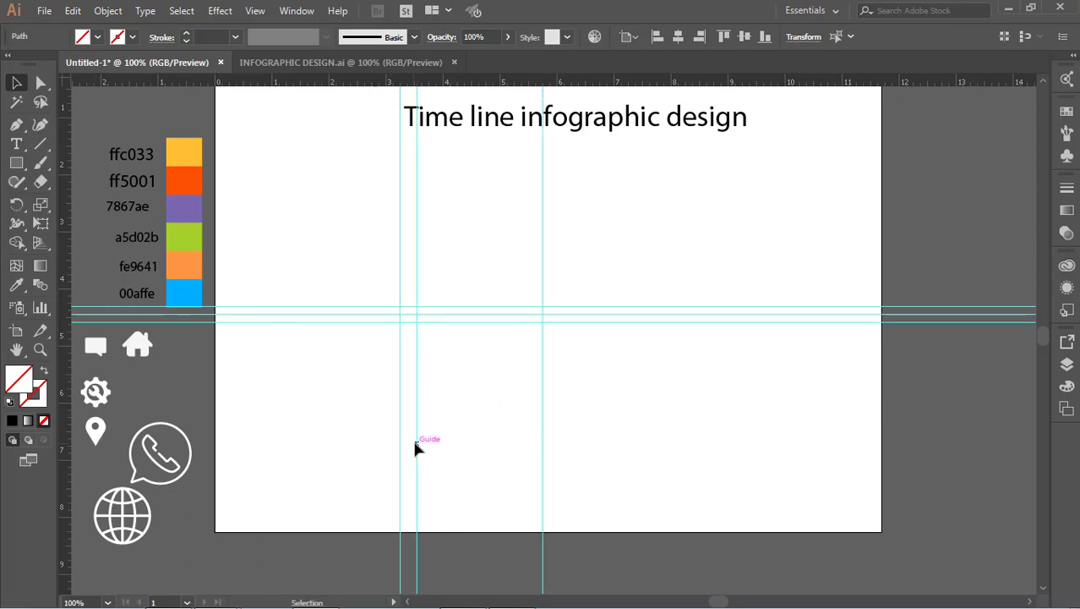
drag(69, 374, 526, 449)
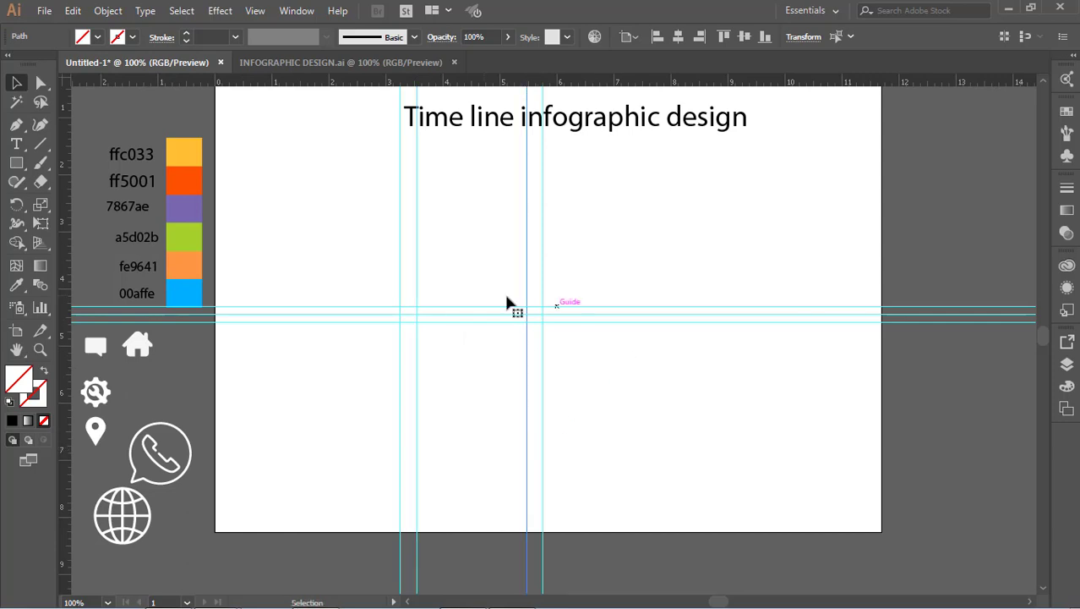
Draw a closed arrow banner with the Pen tool along the guide intersections, with a pointed right end and a notched left end
click(17, 125)
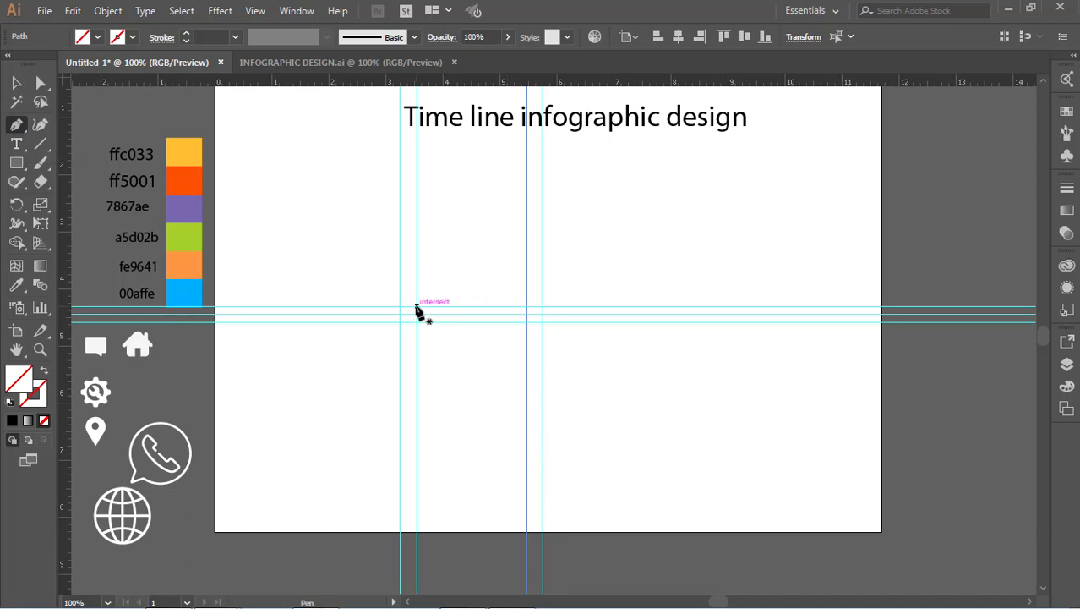
click(415, 306)
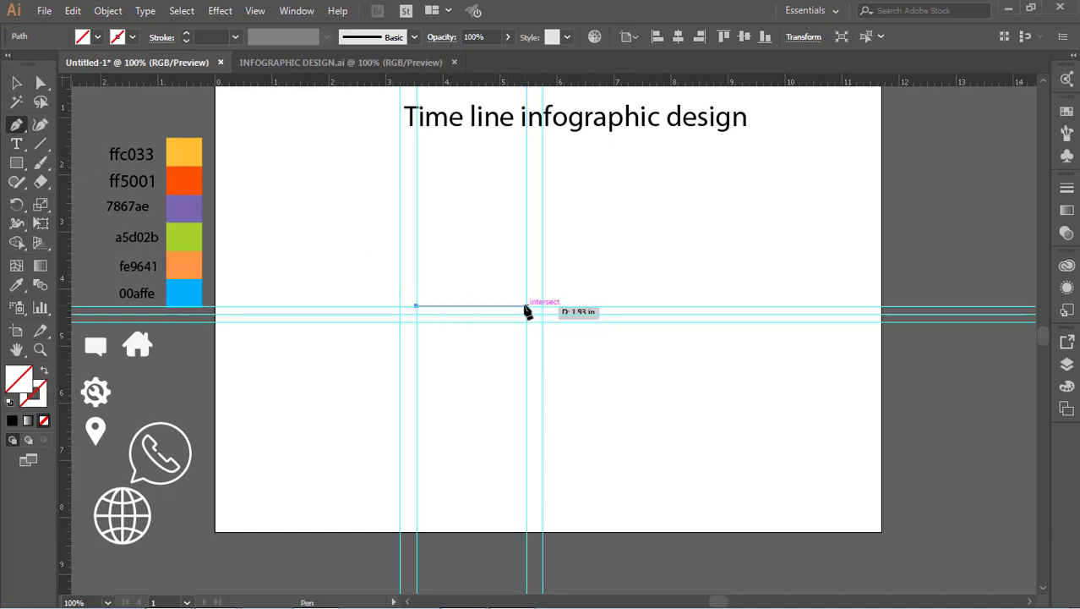
click(525, 306)
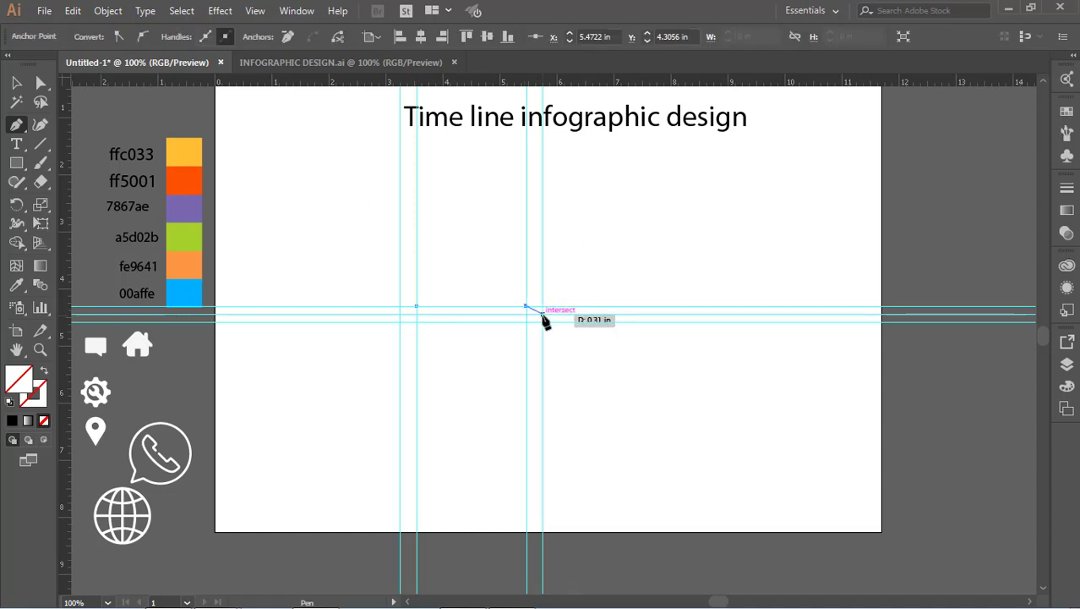
click(542, 314)
click(526, 322)
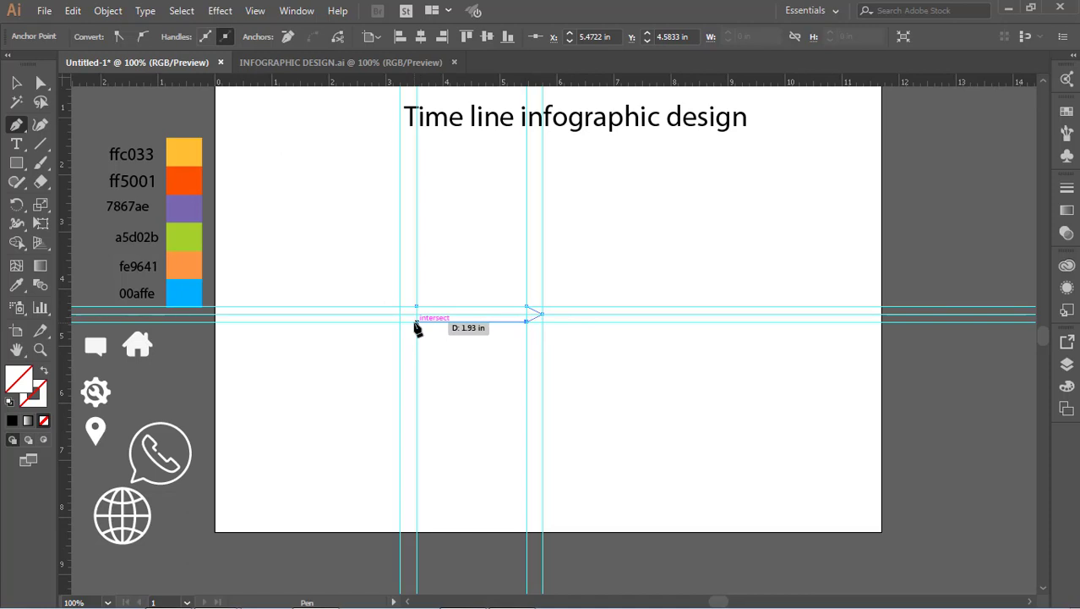
click(415, 321)
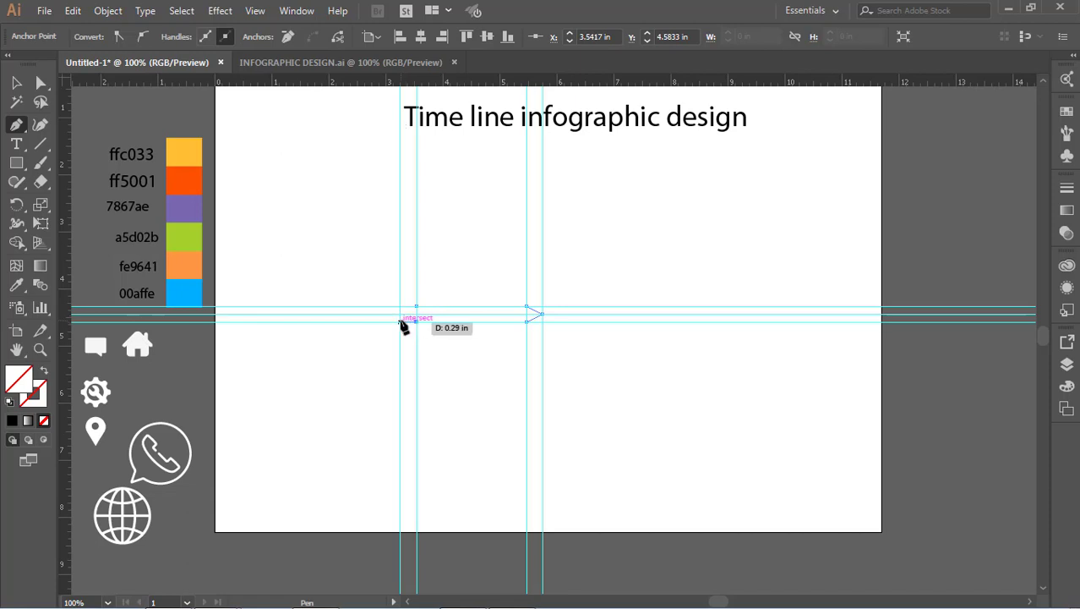
click(400, 321)
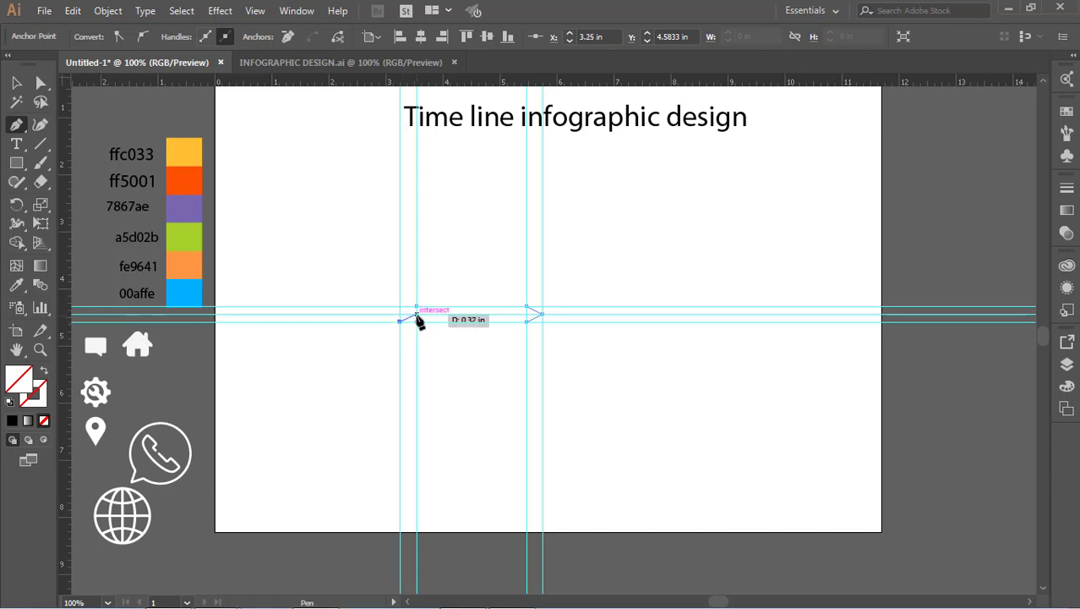
click(400, 306)
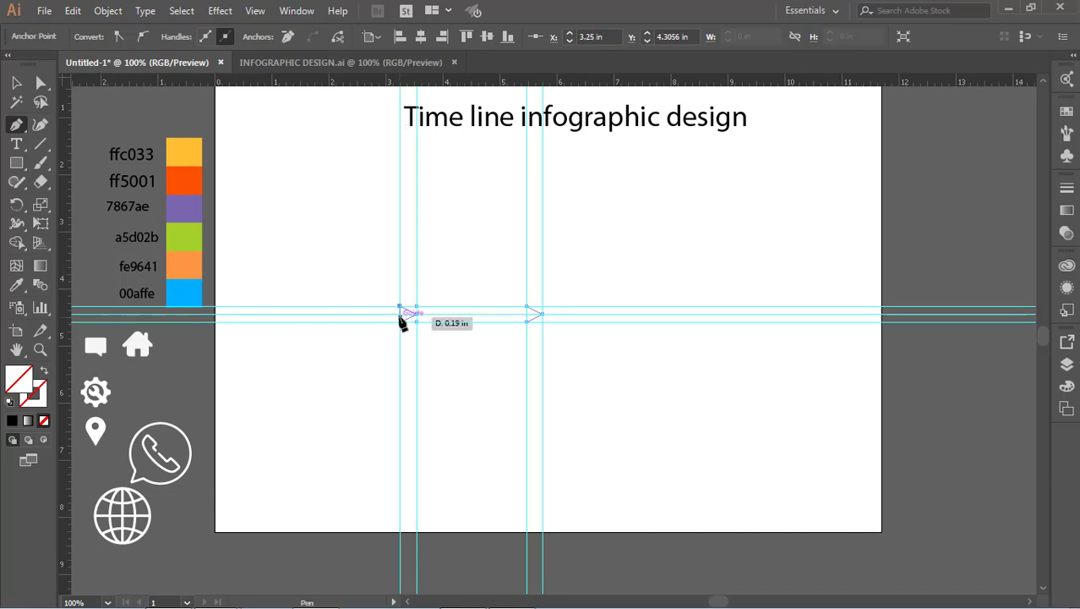
click(417, 311)
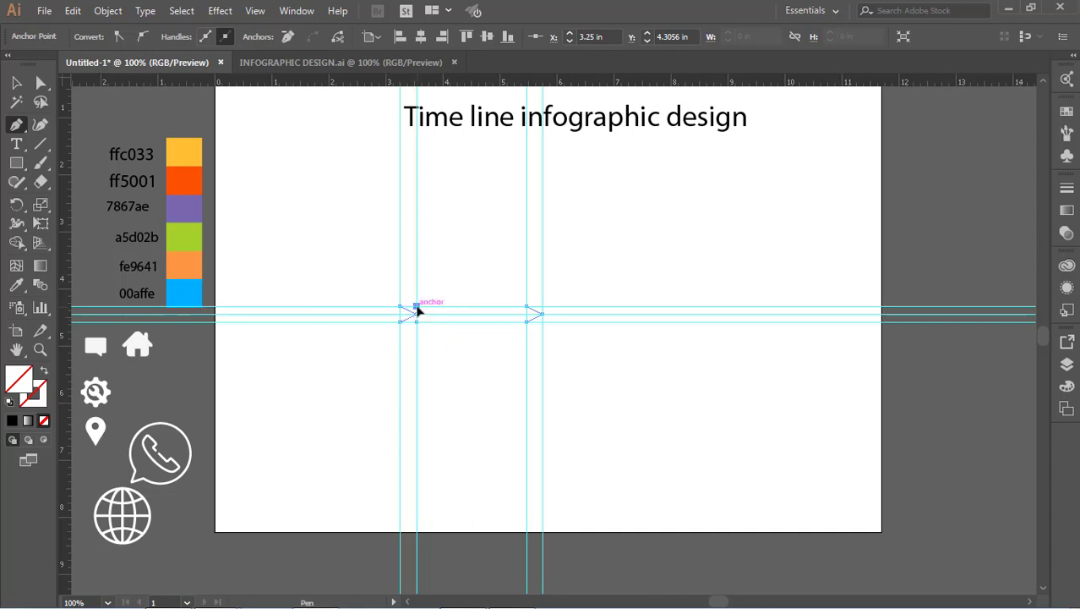
click(15, 83)
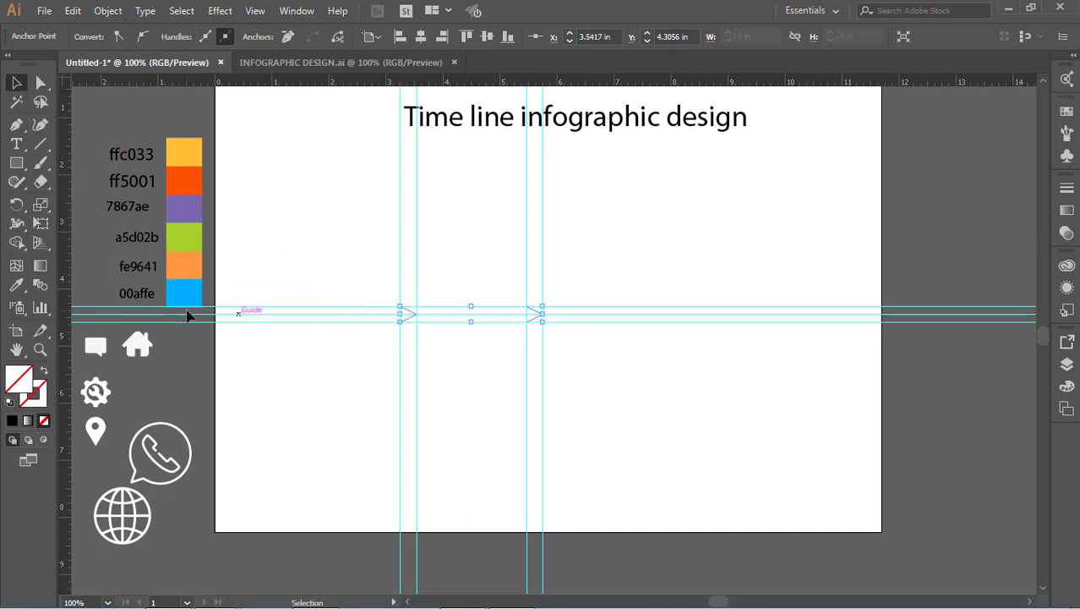
Fill the arrow banner with the yellow ffc033 swatch colour and deselect it
key(i)
click(183, 151)
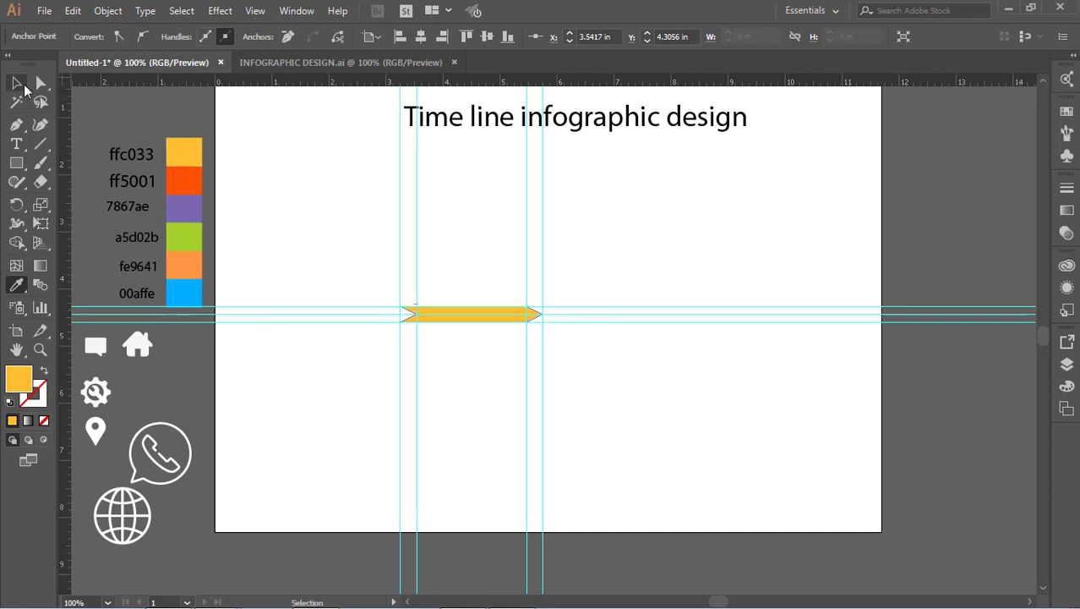
click(24, 86)
click(196, 131)
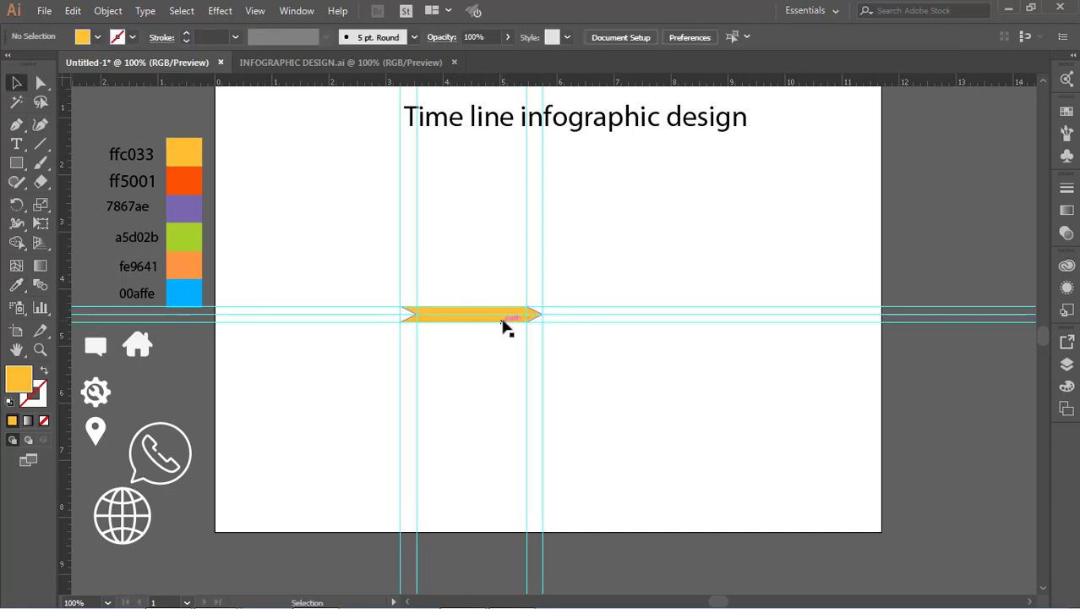
Shorten the yellow arrow, move it near the artboard's left edge, and place a copy of it overlapping its tip
drag(504, 328, 440, 318)
click(362, 356)
click(349, 325)
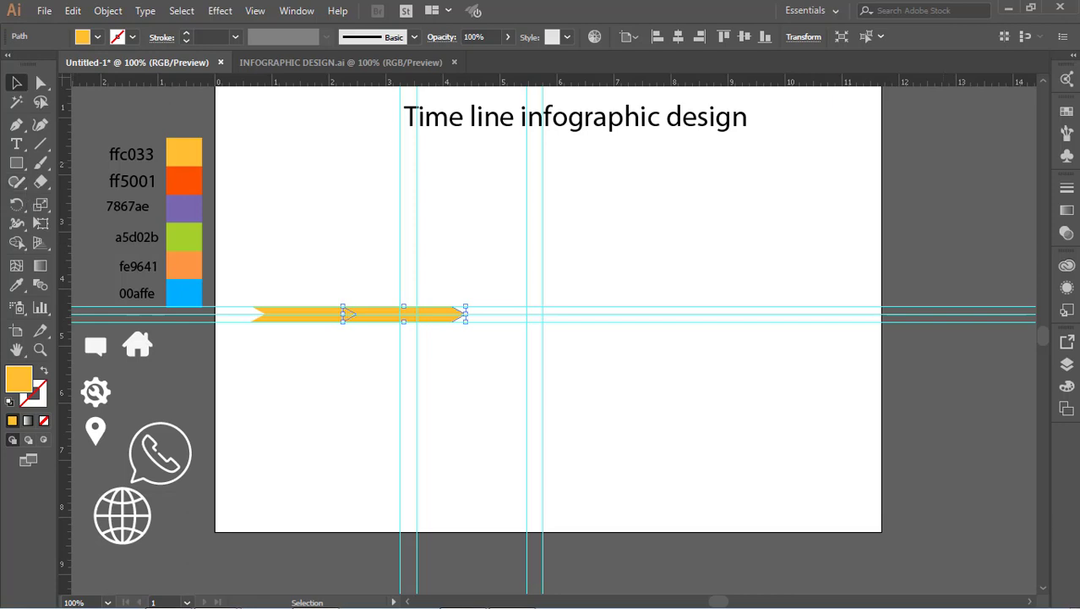
Fill the copied second arrow with the orange-red ff5001 swatch colour
click(17, 285)
click(181, 178)
click(17, 85)
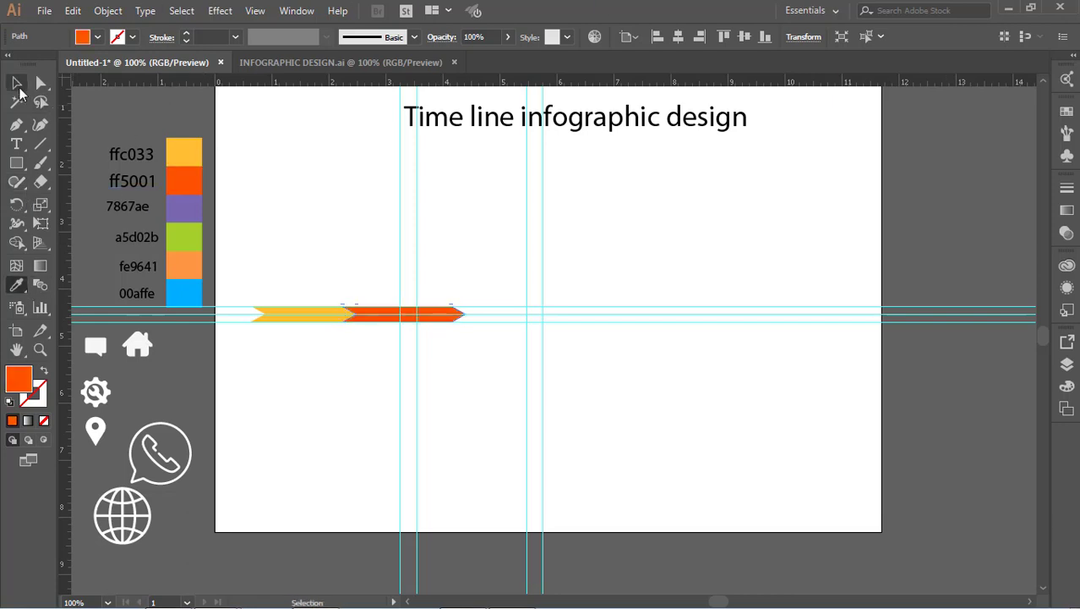
click(434, 285)
Duplicate the orange-red arrow to its right along the guides and fill the copy with the purple 7867ae swatch colour
click(443, 322)
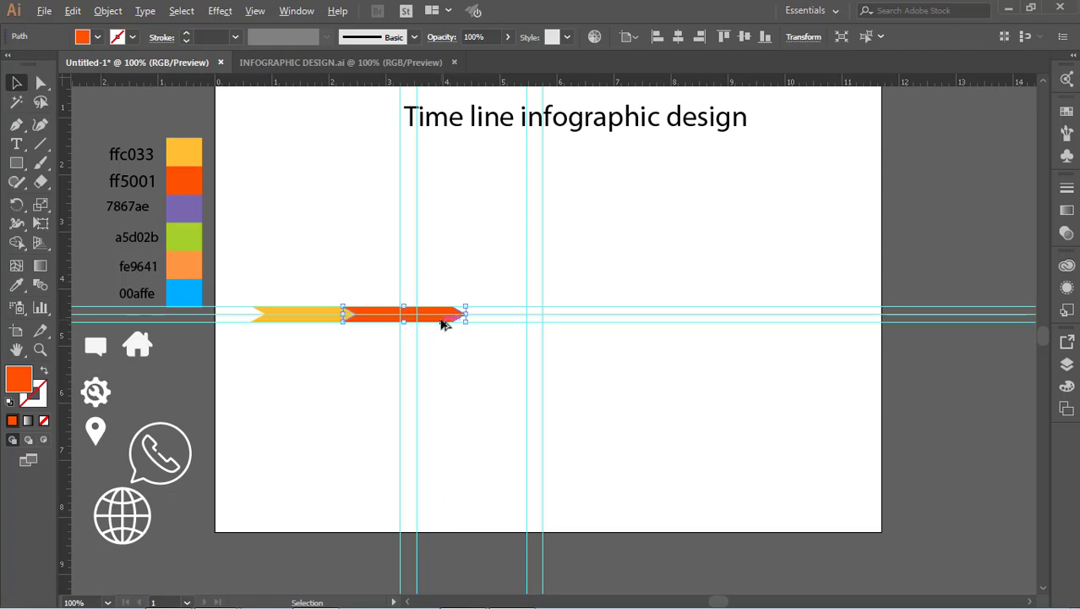
drag(443, 322, 535, 322)
click(499, 328)
click(497, 316)
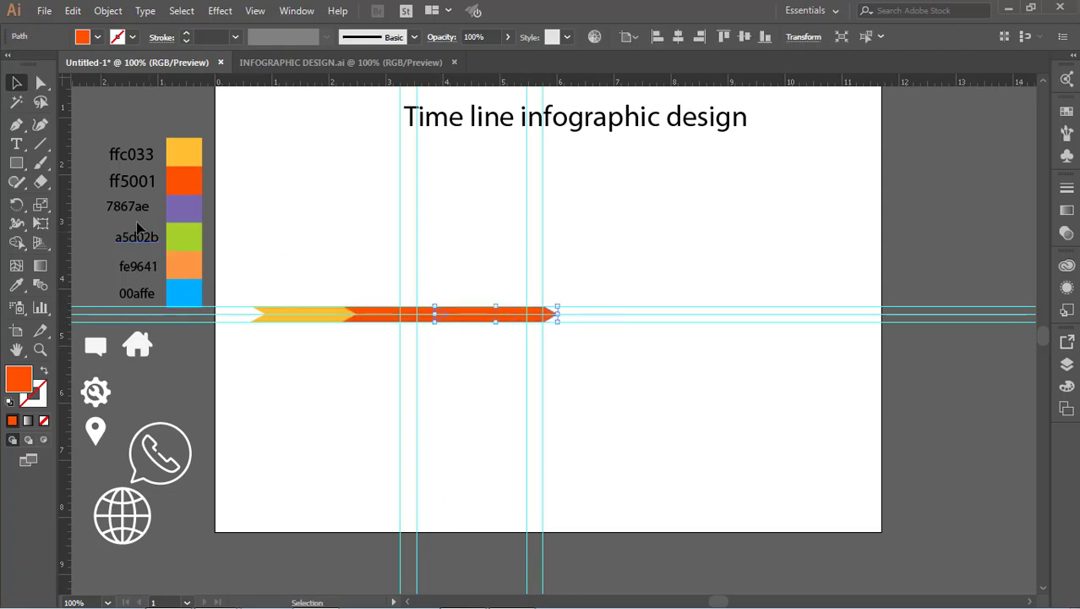
key(i)
click(185, 207)
key(v)
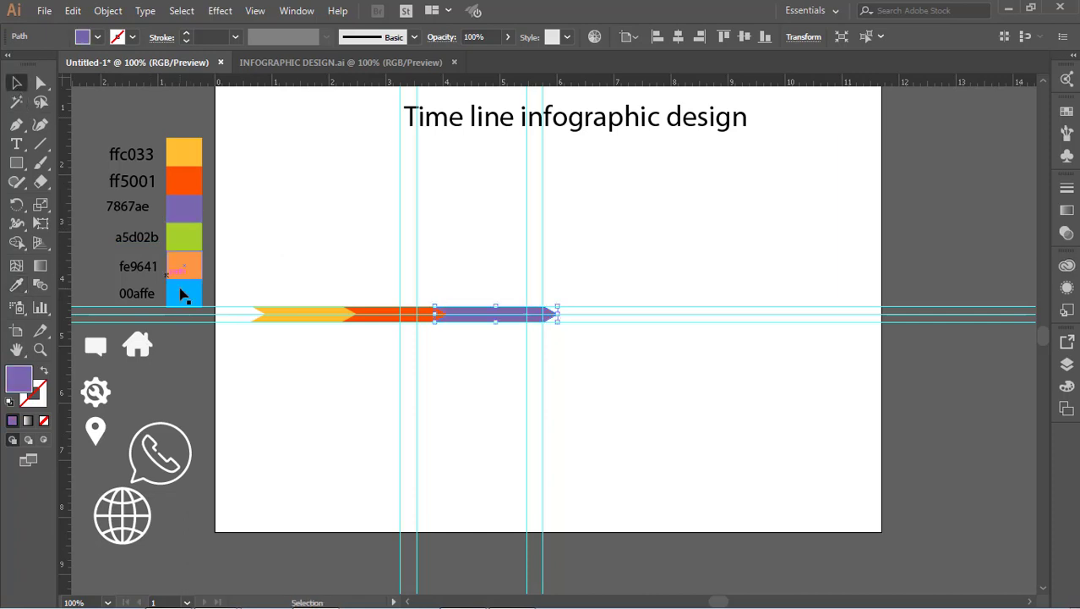
Duplicate the purple arrow to its right, fill the copy with green a5d02b, and nudge it slightly left
click(482, 331)
click(486, 322)
drag(478, 325, 571, 328)
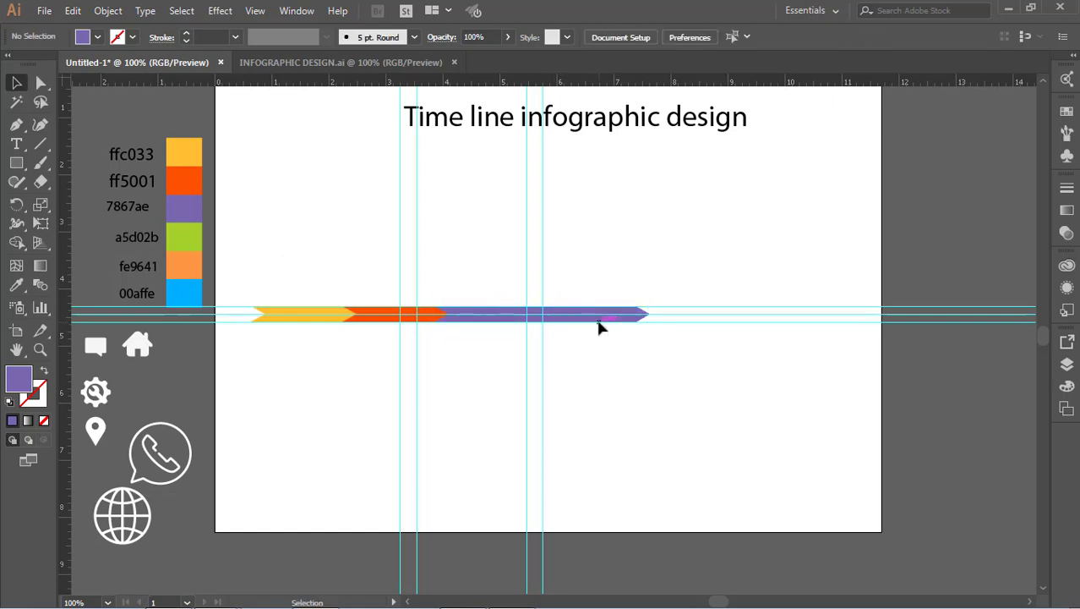
key(i)
click(195, 234)
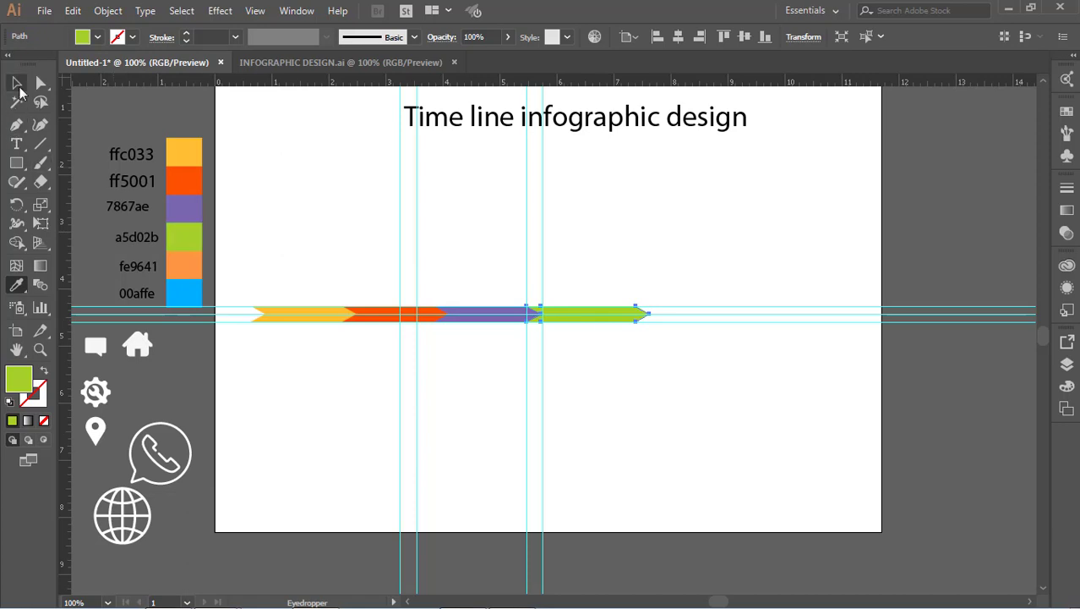
key(v)
key(Left)
key(Left)
key(Left)
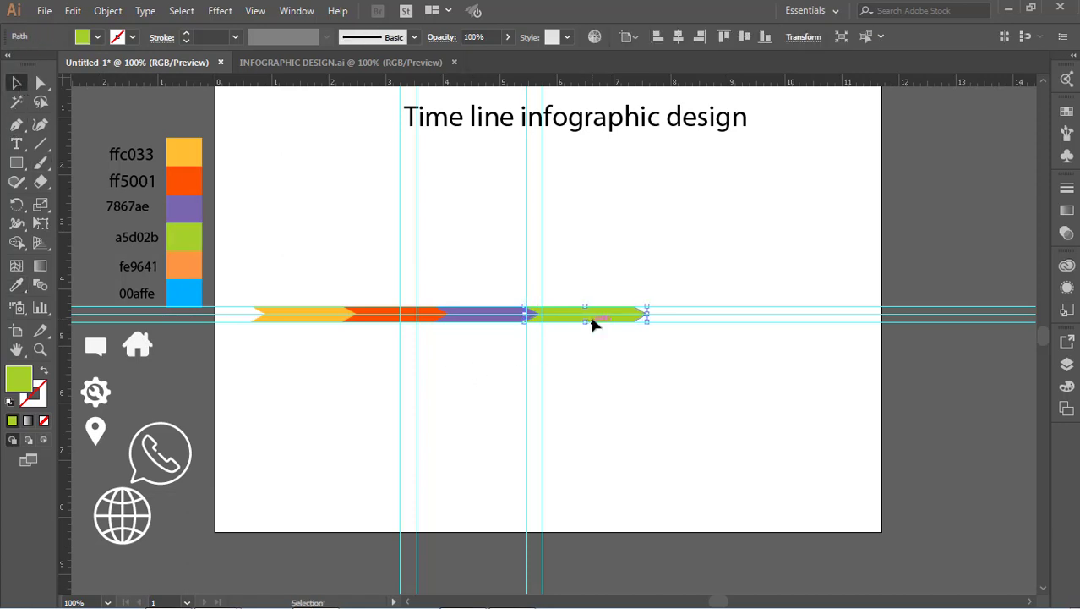
Duplicate the green arrow to its right and fill the copy with the light orange fe9641 swatch colour
click(599, 361)
click(616, 319)
drag(614, 320, 707, 319)
click(16, 285)
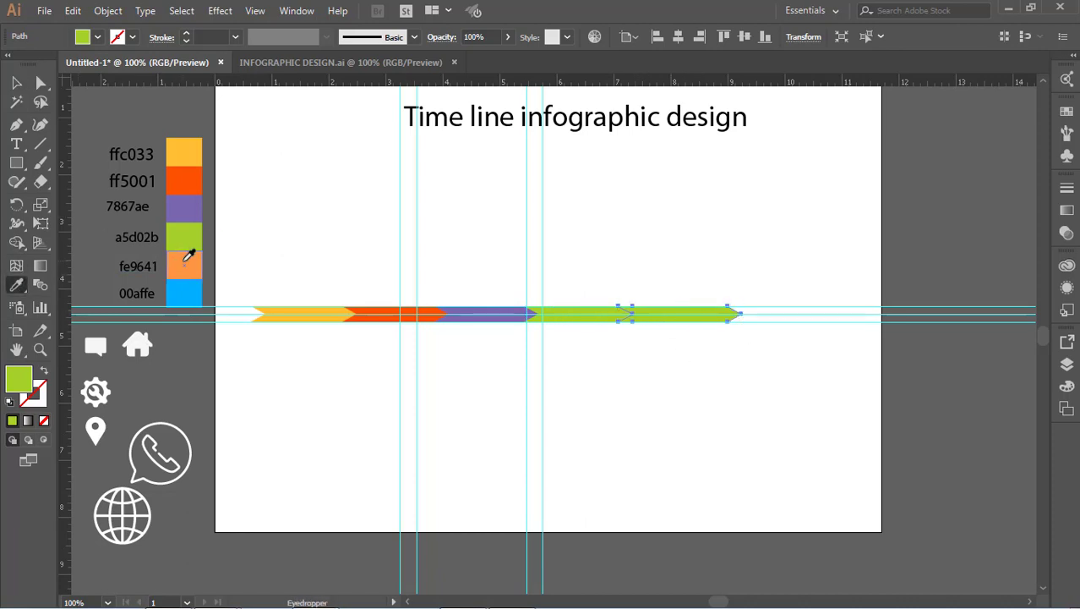
click(16, 82)
click(775, 389)
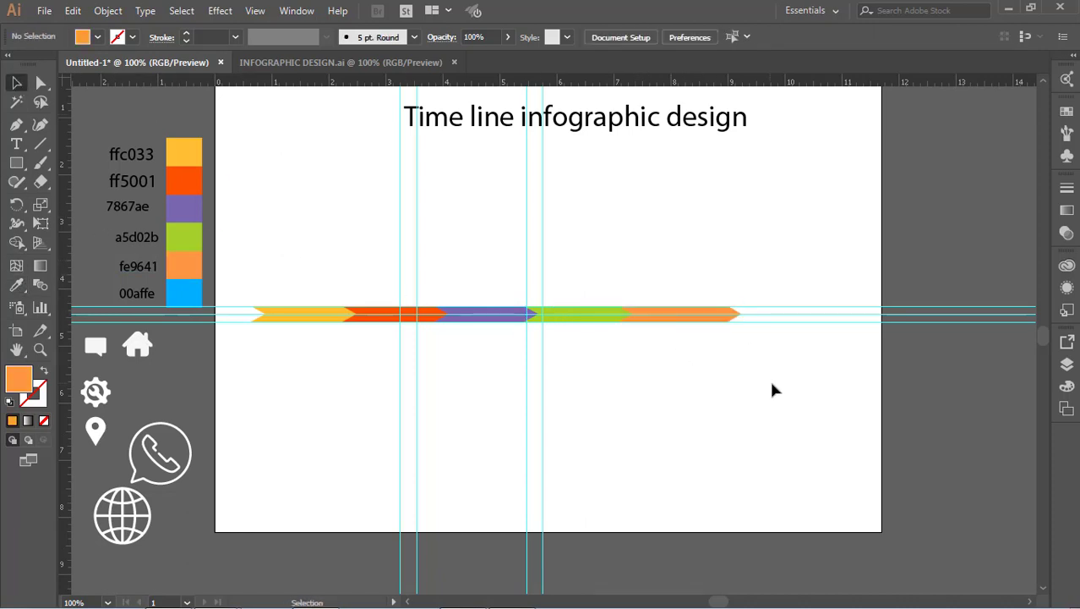
Duplicate the light orange arrow to its right and fill the copy with the blue 00affe swatch colour
click(687, 326)
drag(680, 321, 803, 322)
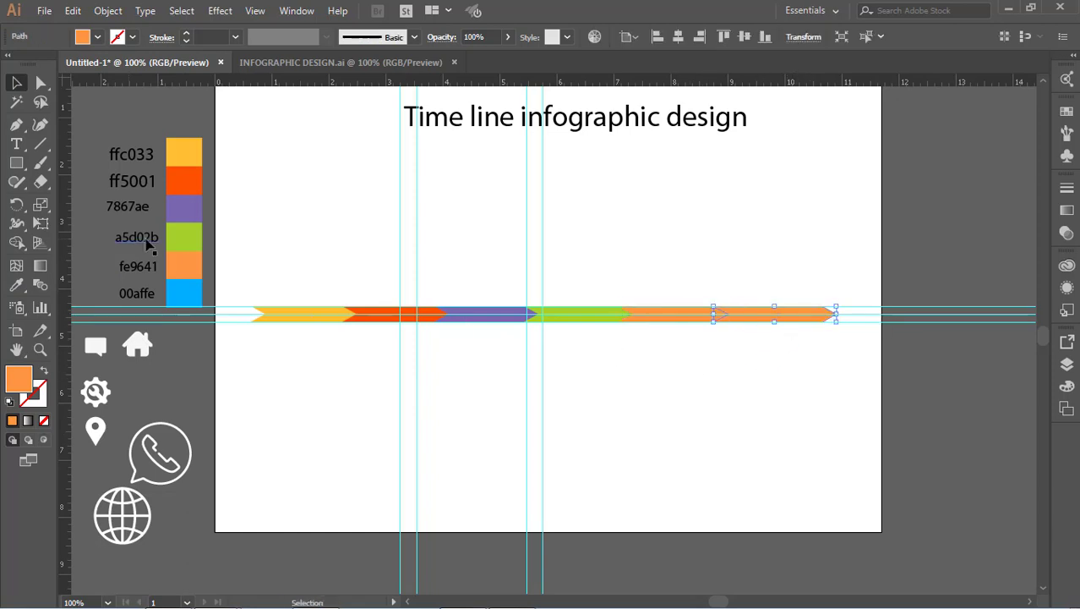
click(16, 285)
click(187, 288)
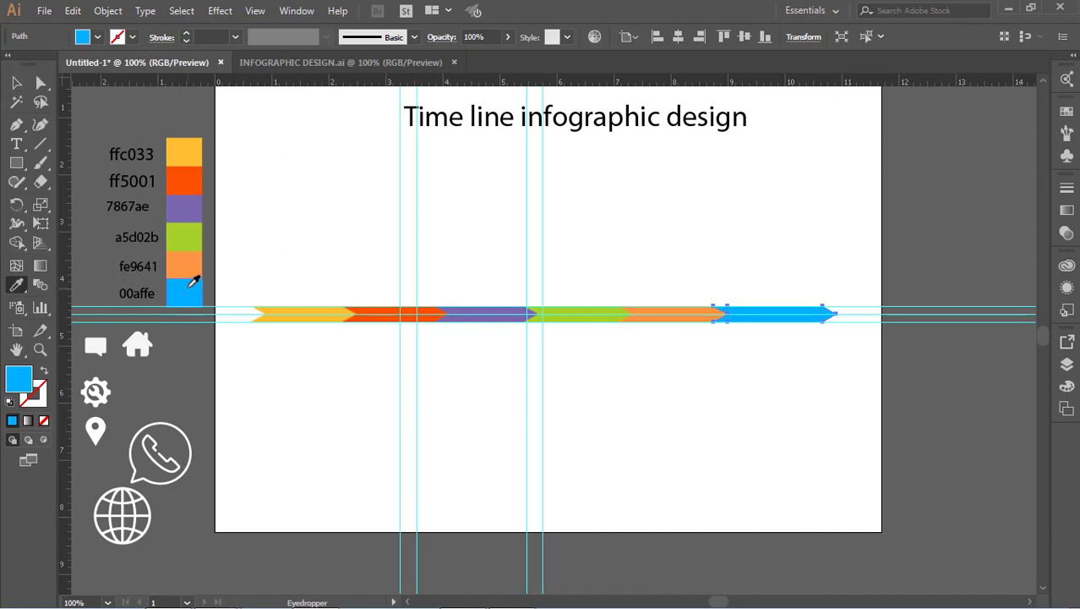
click(16, 82)
click(274, 187)
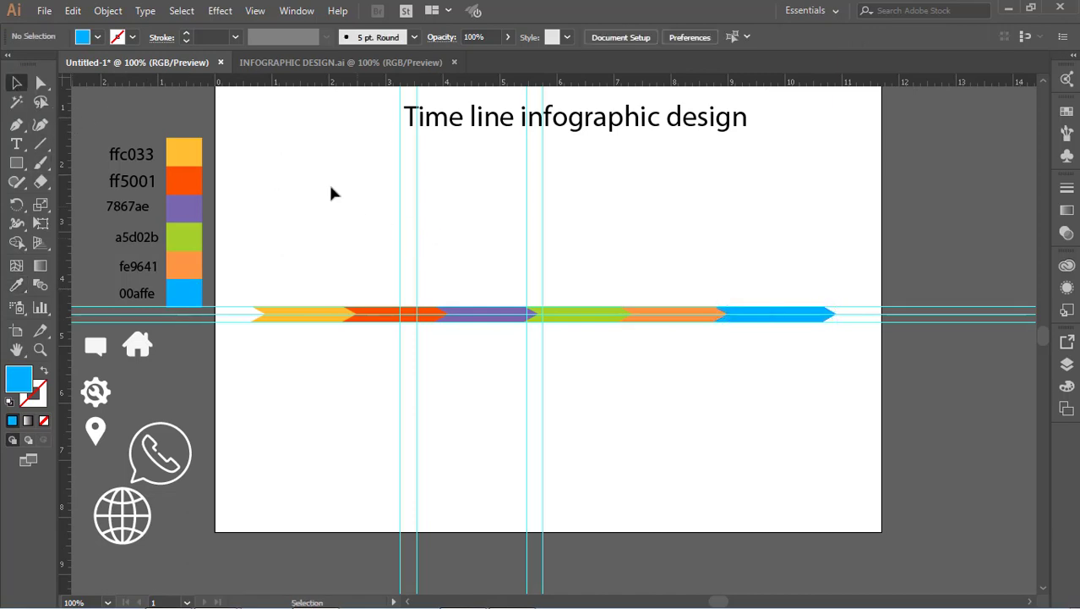
Clear all guides from the document
click(254, 11)
mouse_move(512, 484)
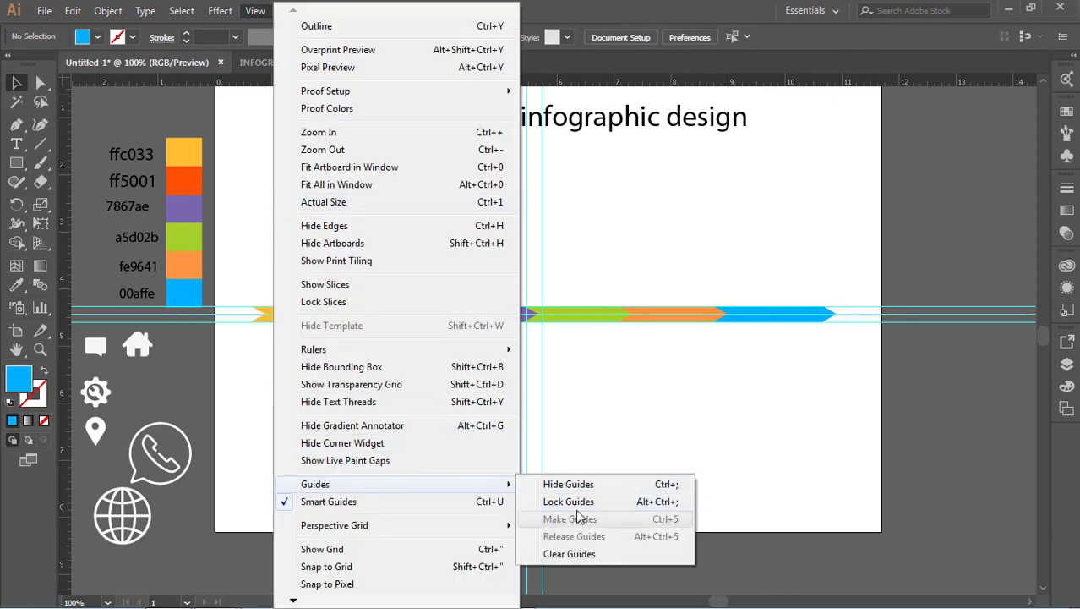
click(555, 554)
Select all six arrows and shift the row right, nudging it back left until it is roughly centred on the artboard
drag(227, 250, 838, 377)
drag(690, 323, 710, 320)
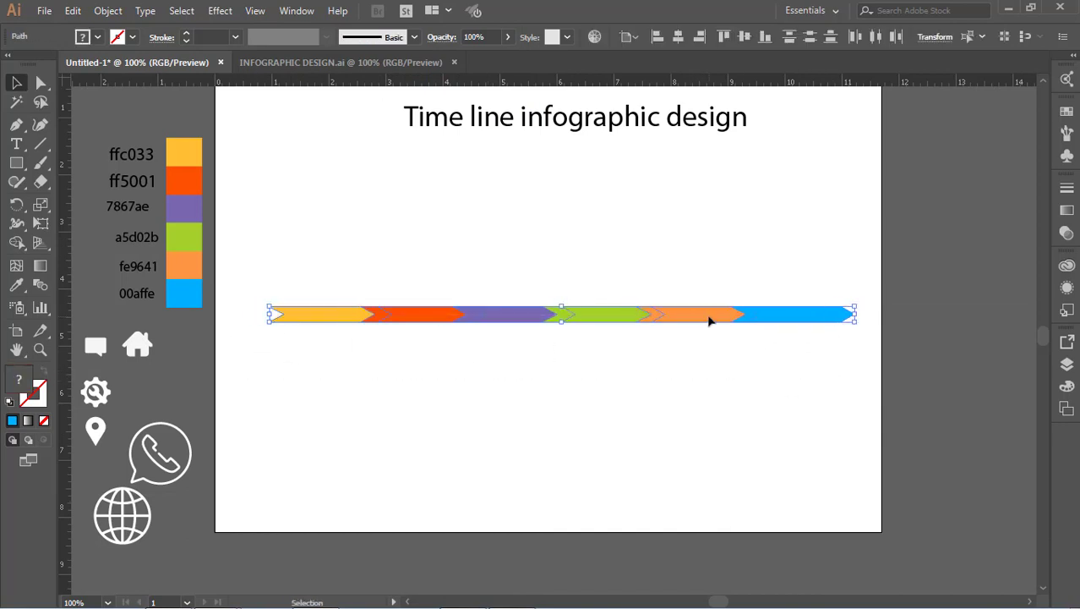
key(Left)
key(Left)
key(Left)
key(Left)
key(Left)
key(Left)
key(Left)
key(Left)
key(Left)
key(Left)
key(Left)
key(Left)
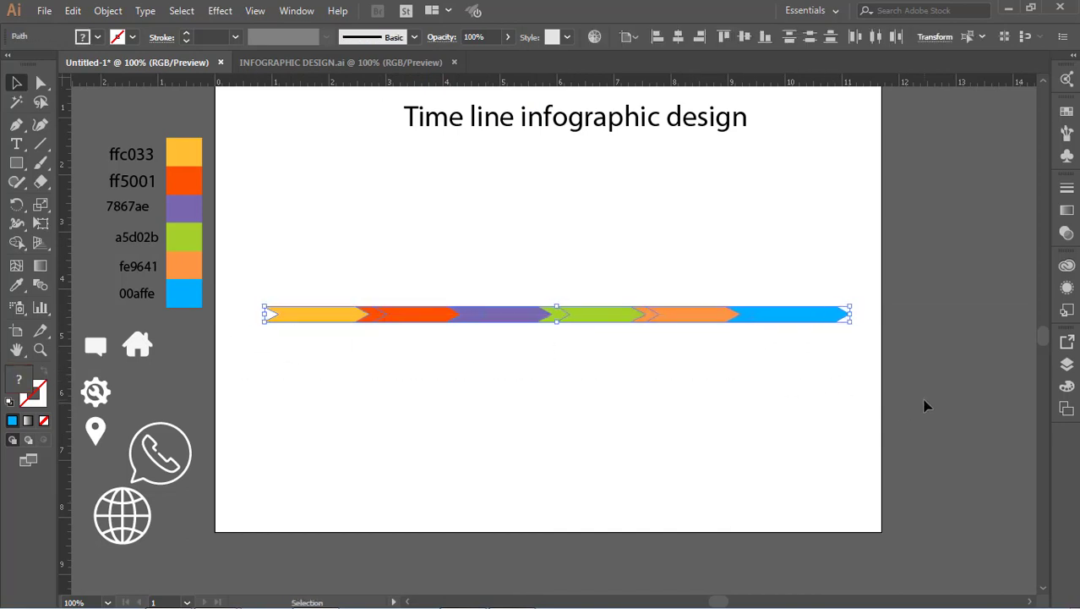
click(966, 368)
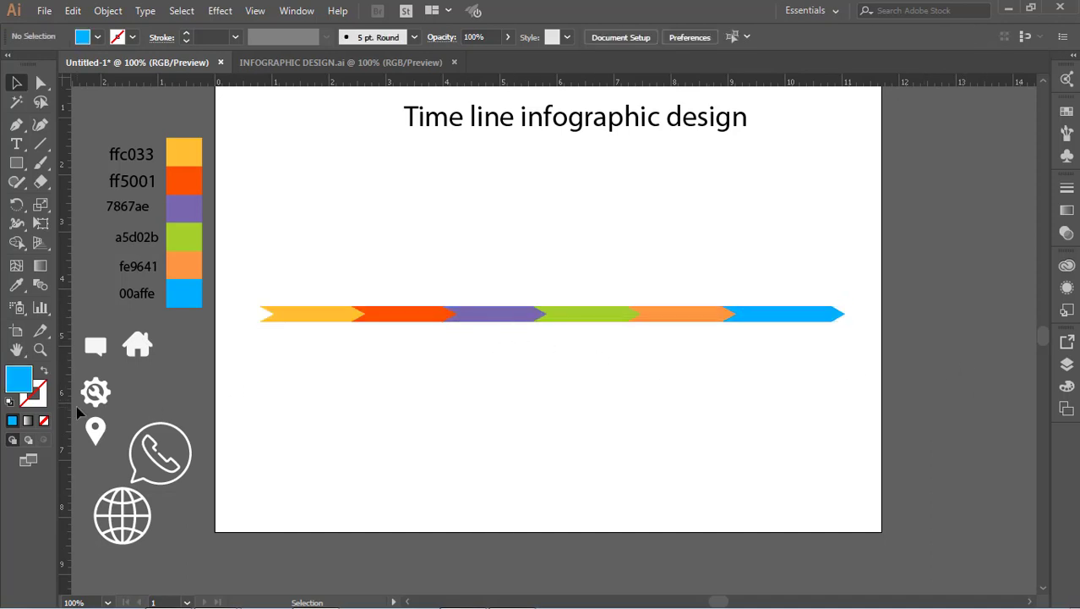
Draw a small blue hexagon with the Polygon tool over the tail end of the yellow arrow
click(19, 179)
click(27, 171)
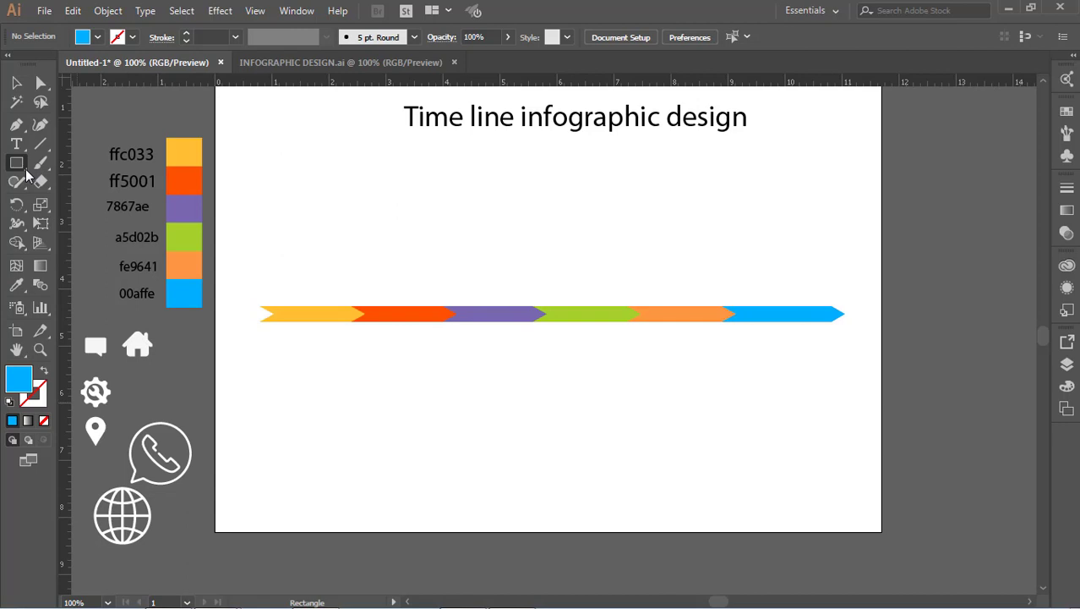
drag(26, 172, 67, 202)
drag(259, 288, 254, 326)
key(v)
click(252, 152)
click(294, 330)
click(278, 331)
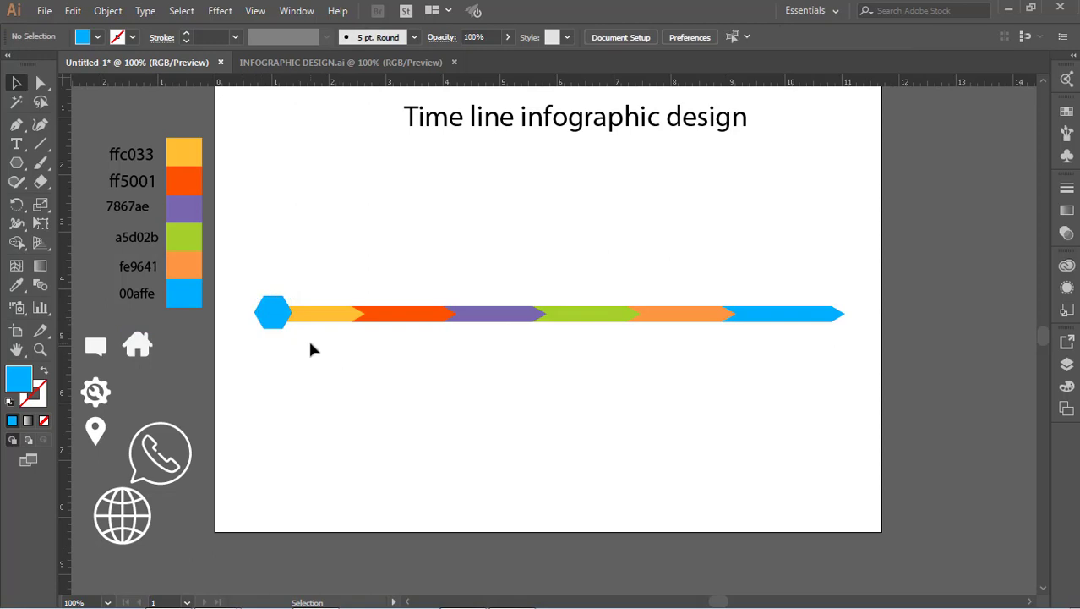
Duplicate the blue hexagon just below the arrow row and fill the copy with a grey swatch
click(274, 321)
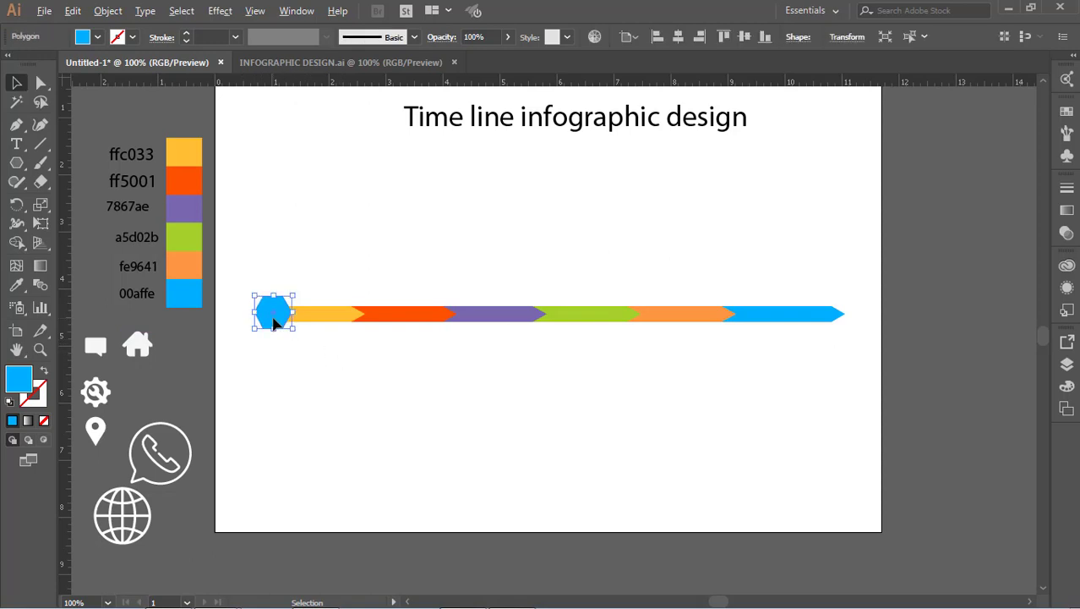
drag(274, 323, 302, 374)
click(367, 379)
click(312, 369)
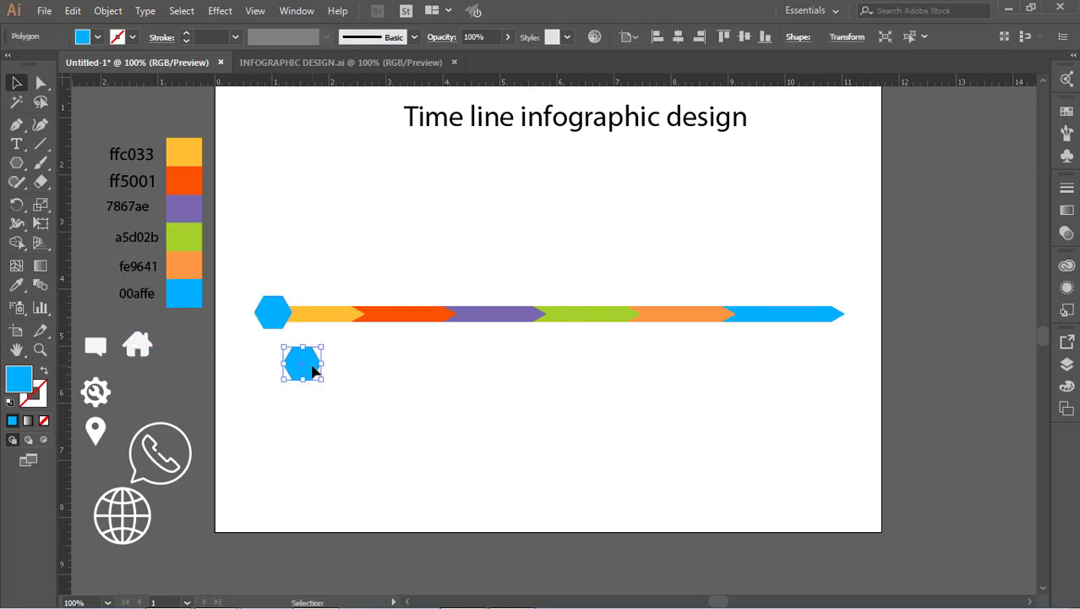
click(16, 285)
click(97, 37)
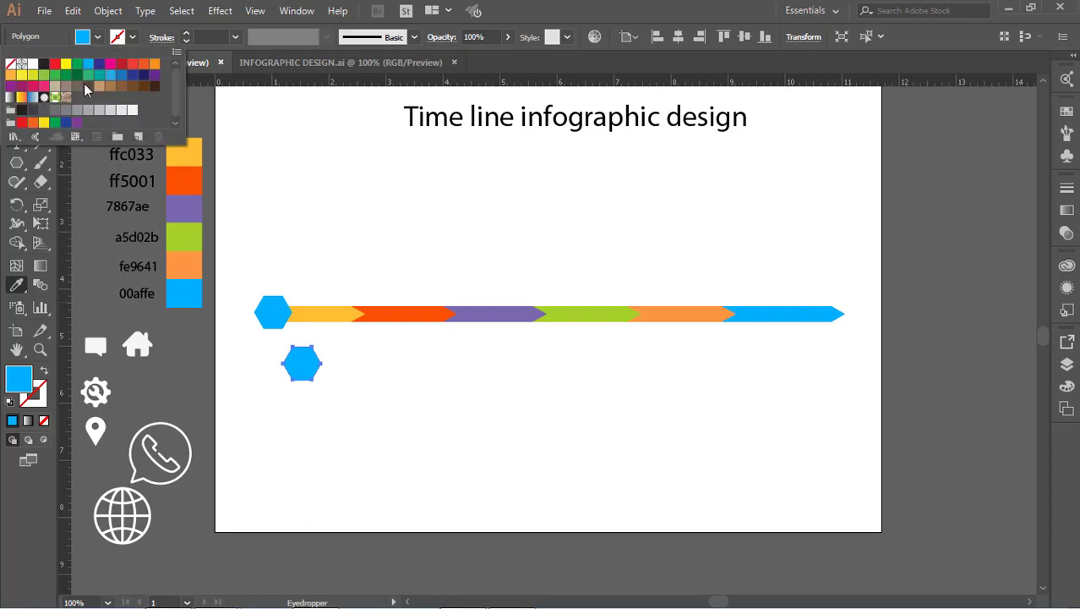
click(100, 110)
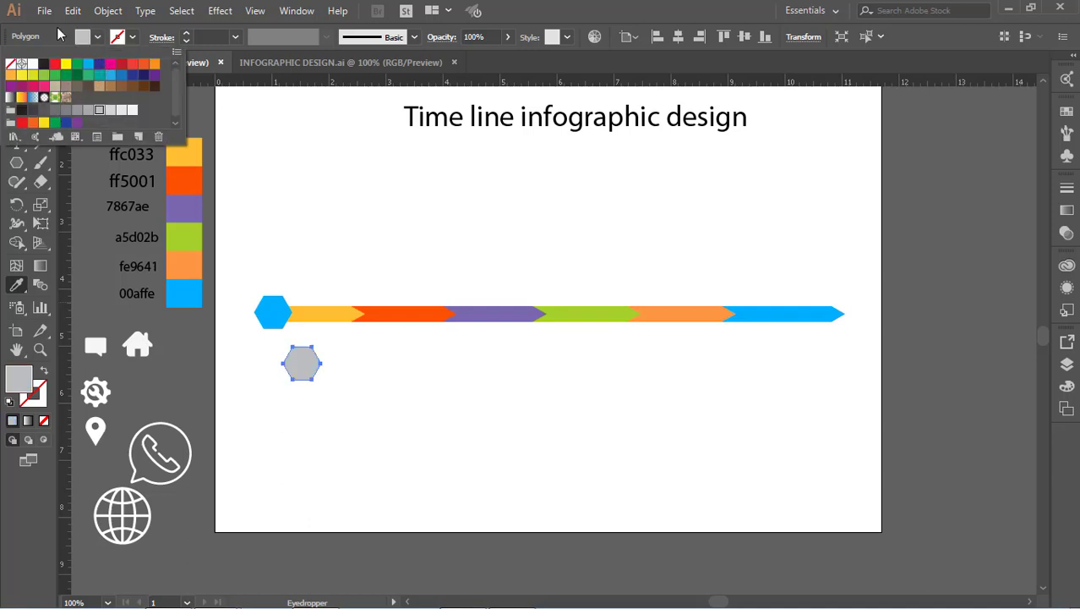
Move the grey hexagon so it overlaps the blue one and bring the blue hexagon to the front
click(23, 84)
click(328, 340)
drag(312, 374, 283, 326)
click(282, 301)
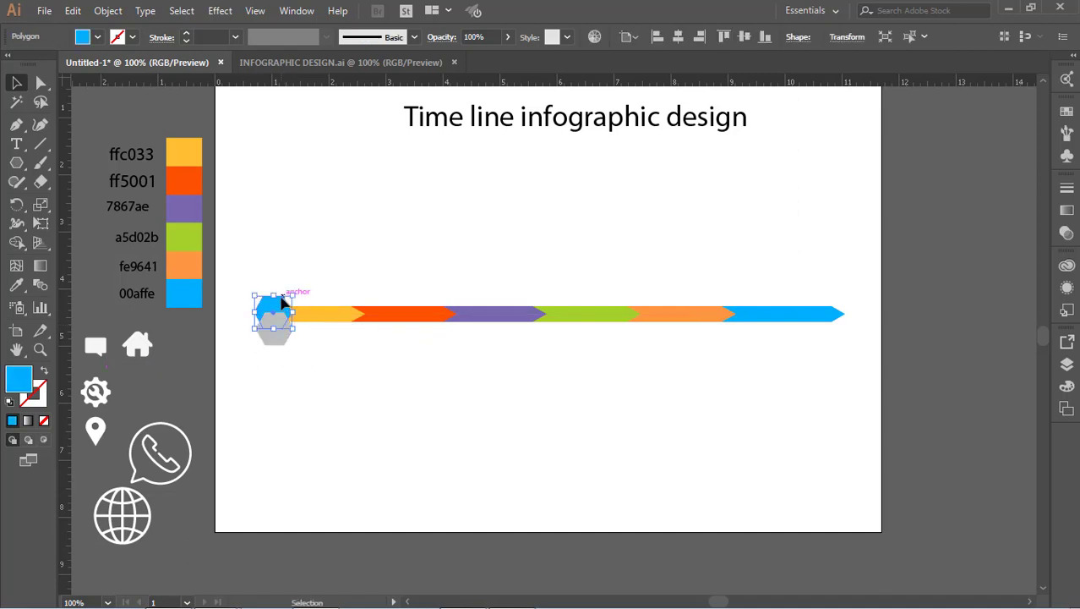
right_click(281, 300)
mouse_move(338, 529)
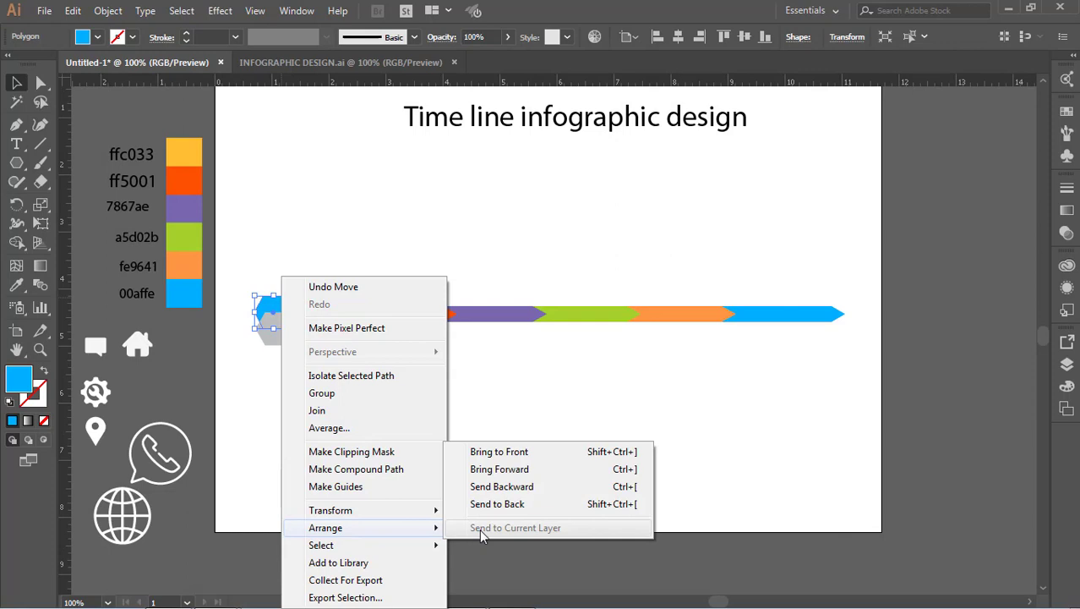
click(520, 451)
Nudge the grey hexagon upward until it sits directly behind the blue hexagon
click(277, 338)
key(Up)
key(Up)
key(Up)
key(Up)
key(Up)
key(Up)
key(Up)
key(Up)
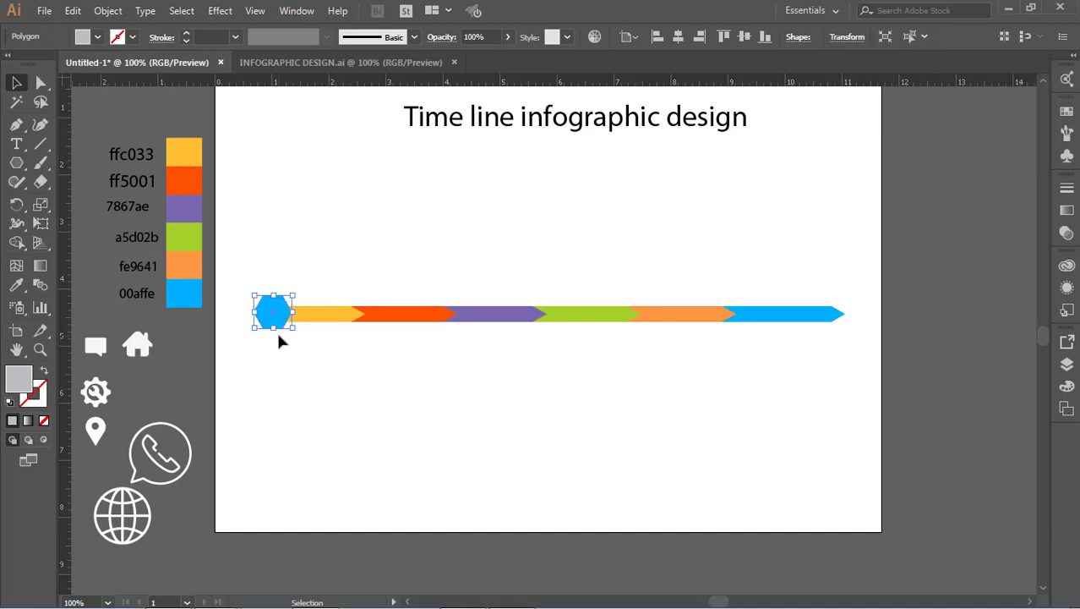
Enlarge the grey hexagon slightly and nudge it so it forms an even border around the blue one
drag(295, 328, 301, 334)
key(Up)
key(Up)
key(Up)
key(Left)
key(Left)
key(Left)
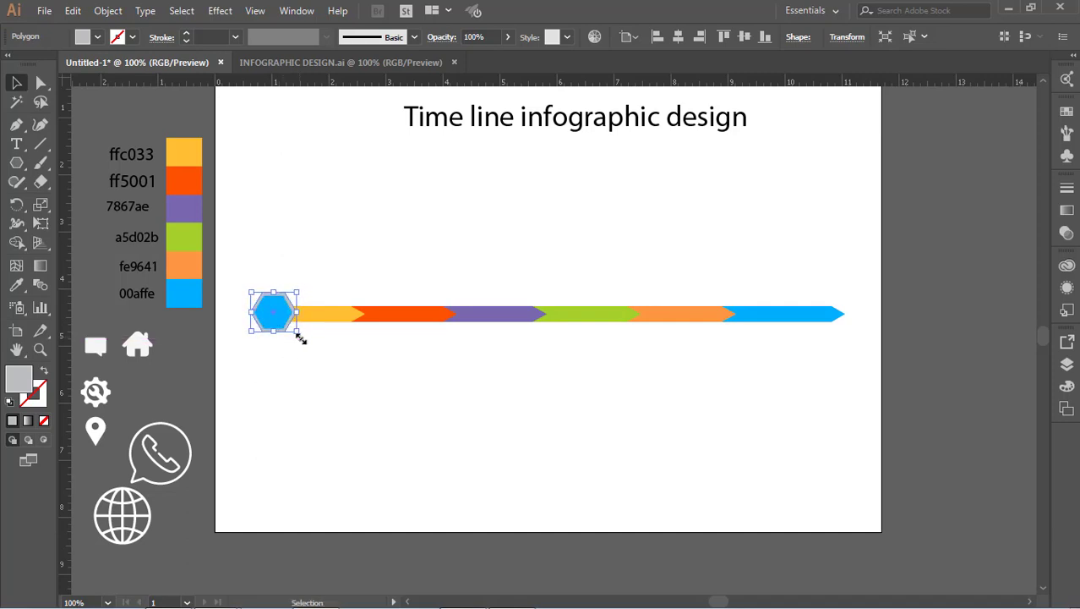
Try rotating the grey backing hexagon, and undo the changes
drag(302, 338, 304, 271)
click(295, 390)
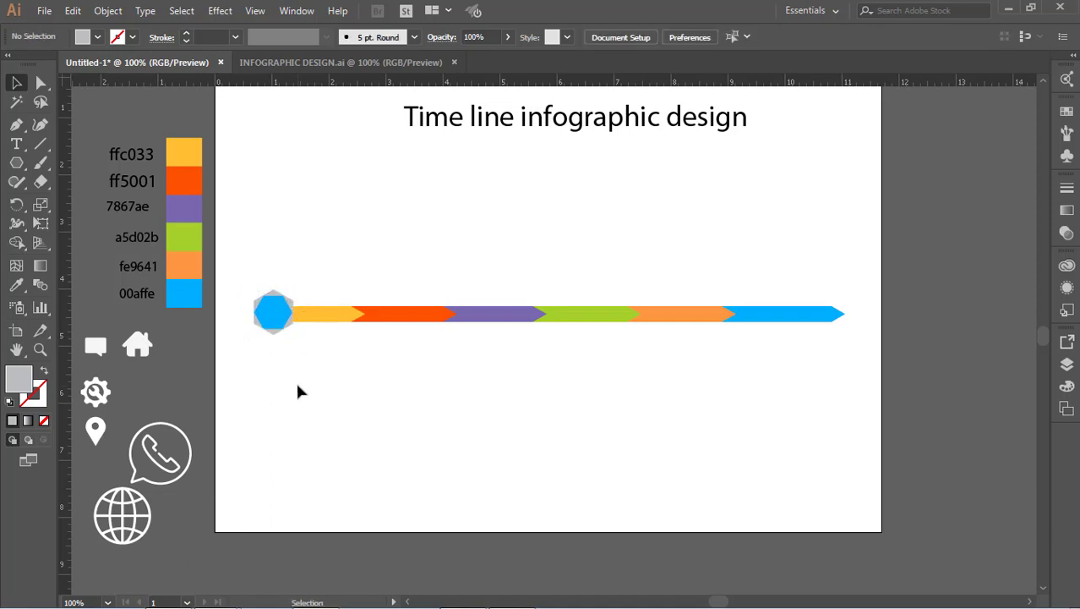
click(289, 321)
drag(291, 337, 302, 323)
click(299, 355)
click(284, 322)
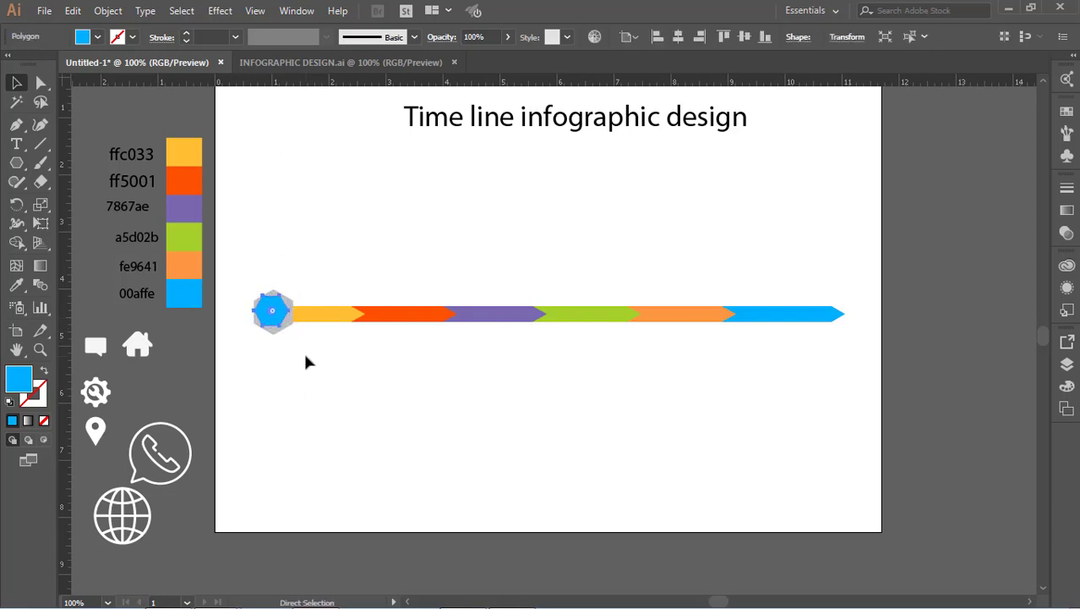
key(ctrl+z)
key(ctrl+z)
Fill the grey backing hexagon with the next lighter grey swatch
click(303, 349)
click(296, 323)
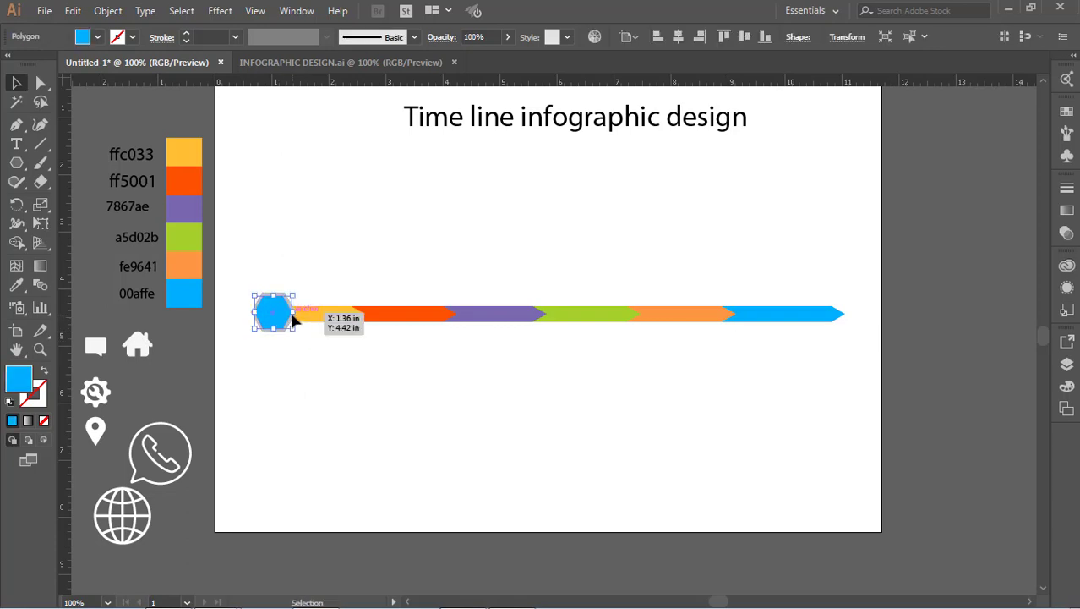
click(97, 36)
click(110, 110)
click(366, 369)
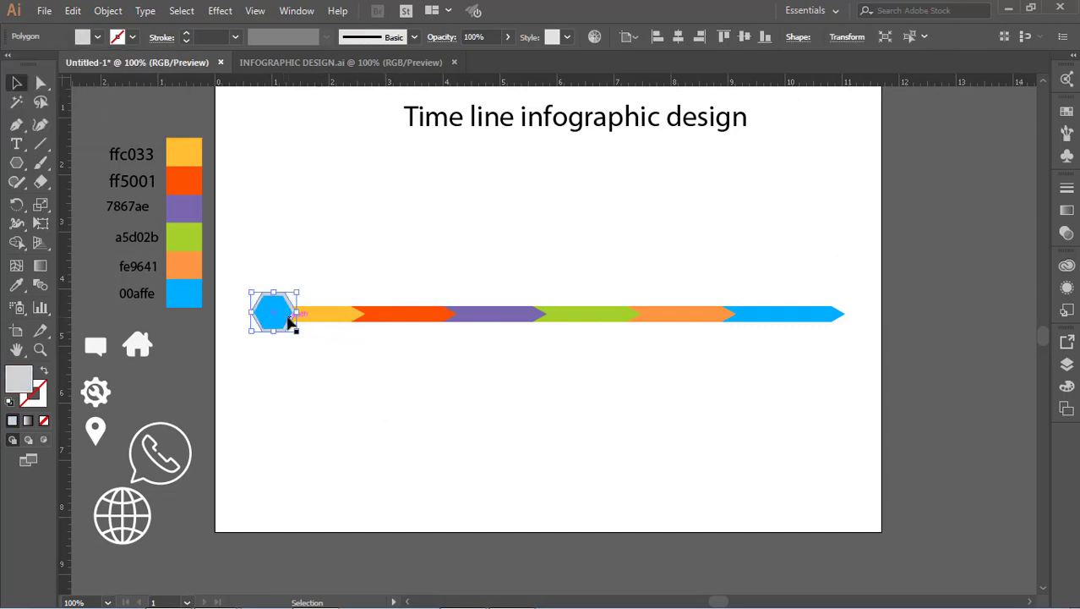
Fine-tune the blue hexagon's position so it is centred on its light grey backing
click(287, 318)
click(295, 335)
click(284, 319)
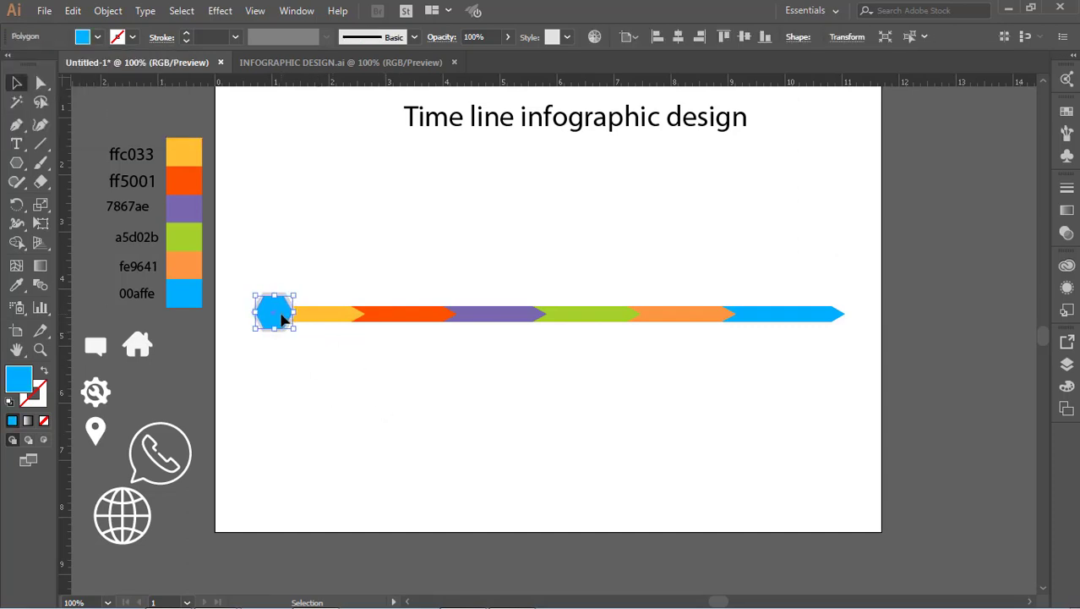
click(410, 384)
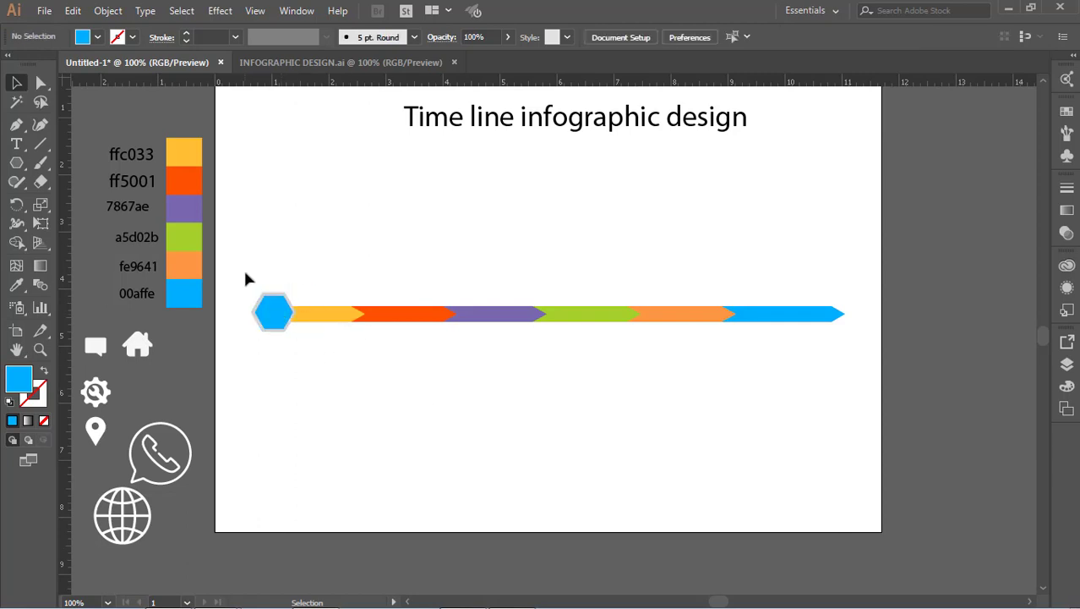
drag(242, 277, 272, 357)
click(273, 362)
click(282, 316)
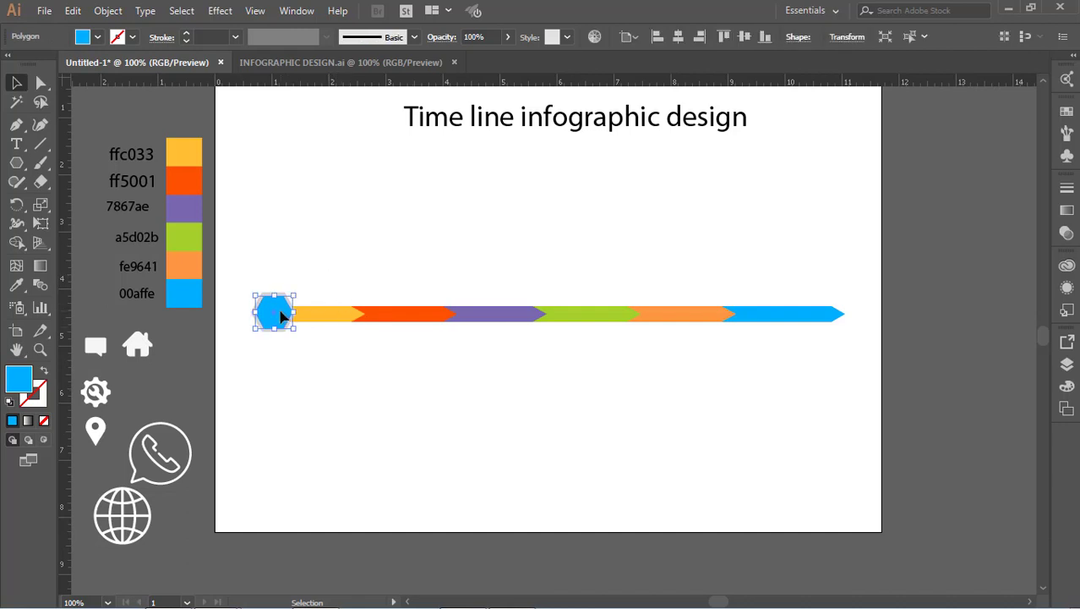
click(419, 404)
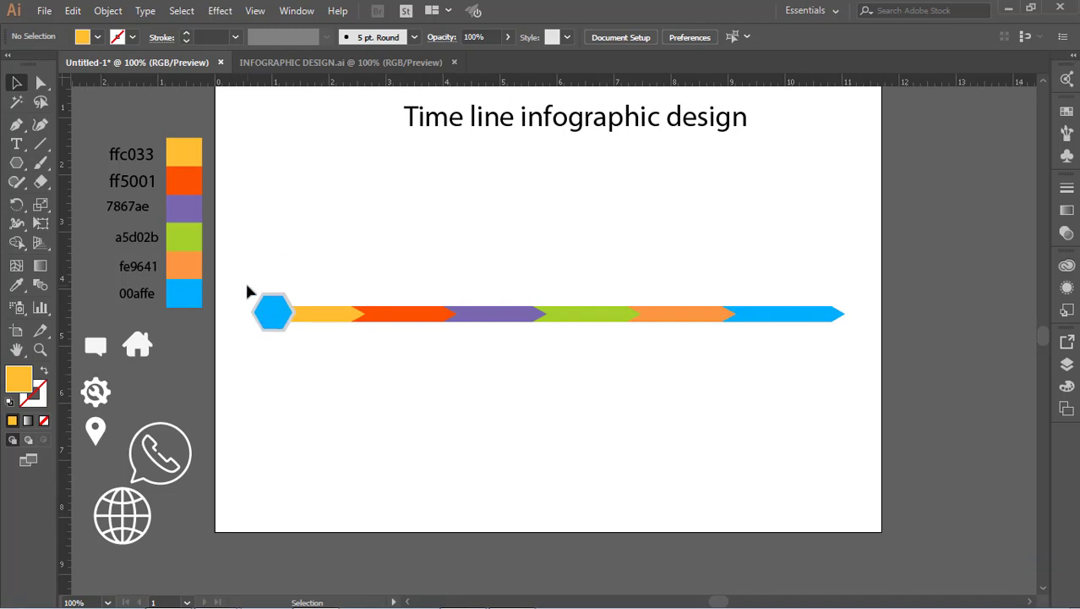
Select all six arrows and scale the row up until its tip extends past the artboard's right edge
drag(260, 335, 774, 334)
click(340, 294)
drag(339, 289, 842, 371)
drag(846, 321, 955, 331)
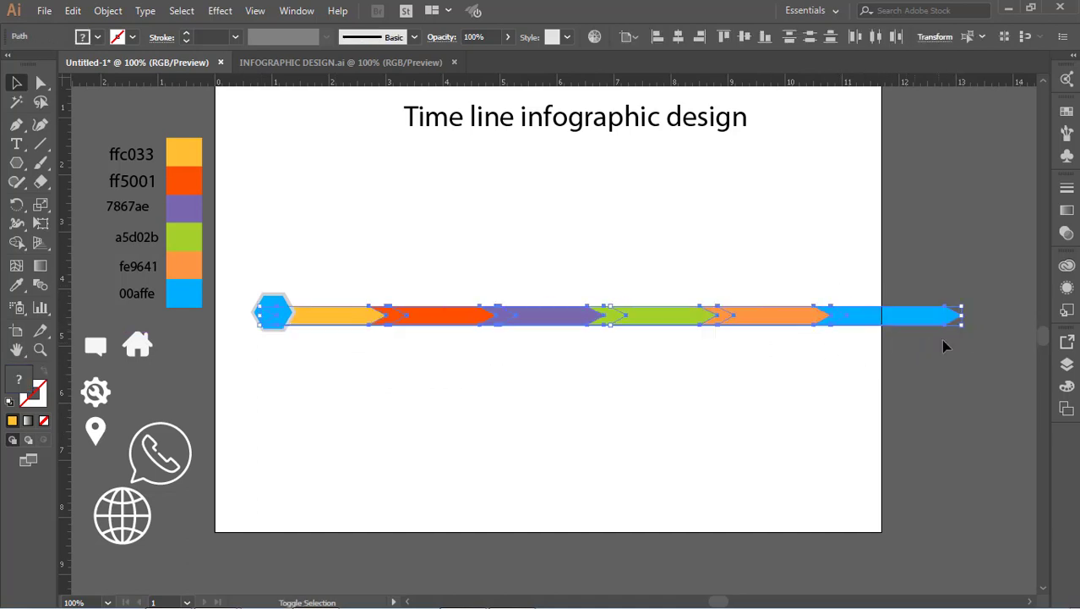
click(468, 378)
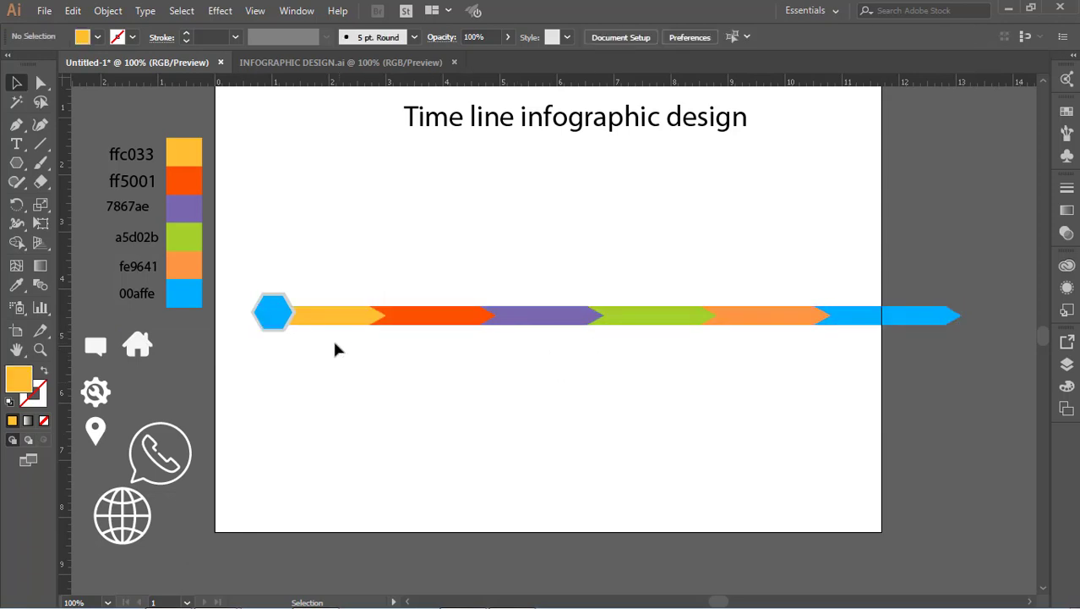
Select the blue hexagon together with its grey backing and scale the pair down
click(277, 328)
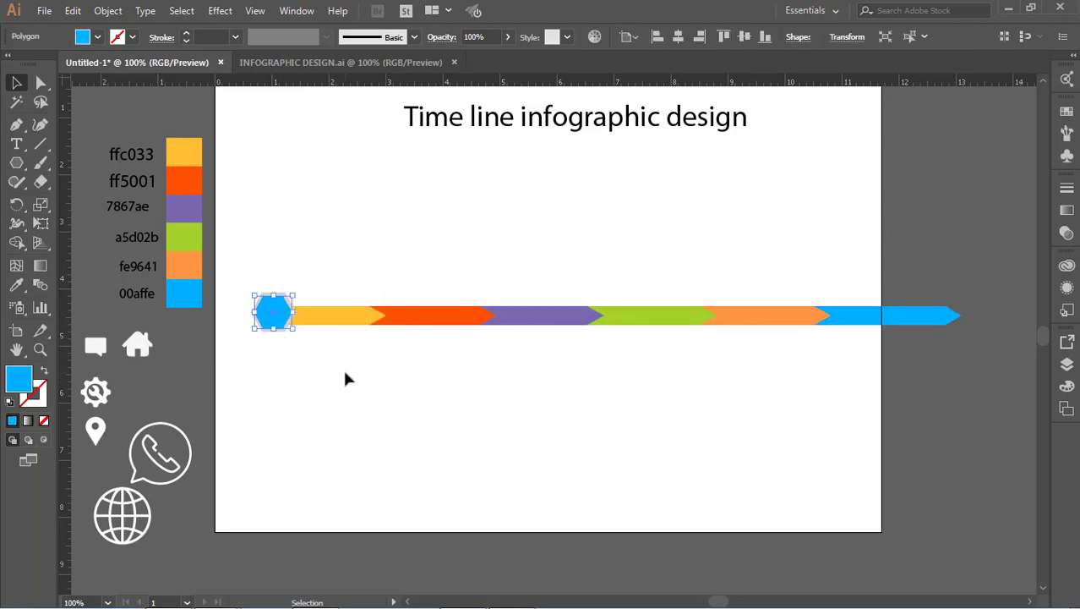
click(344, 369)
click(282, 330)
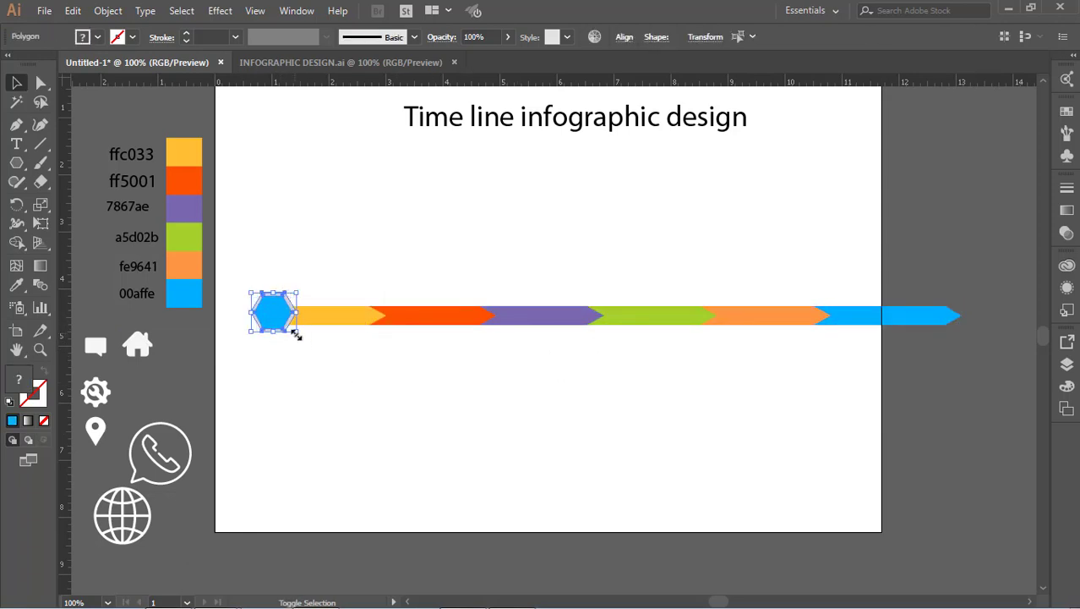
drag(295, 332, 276, 322)
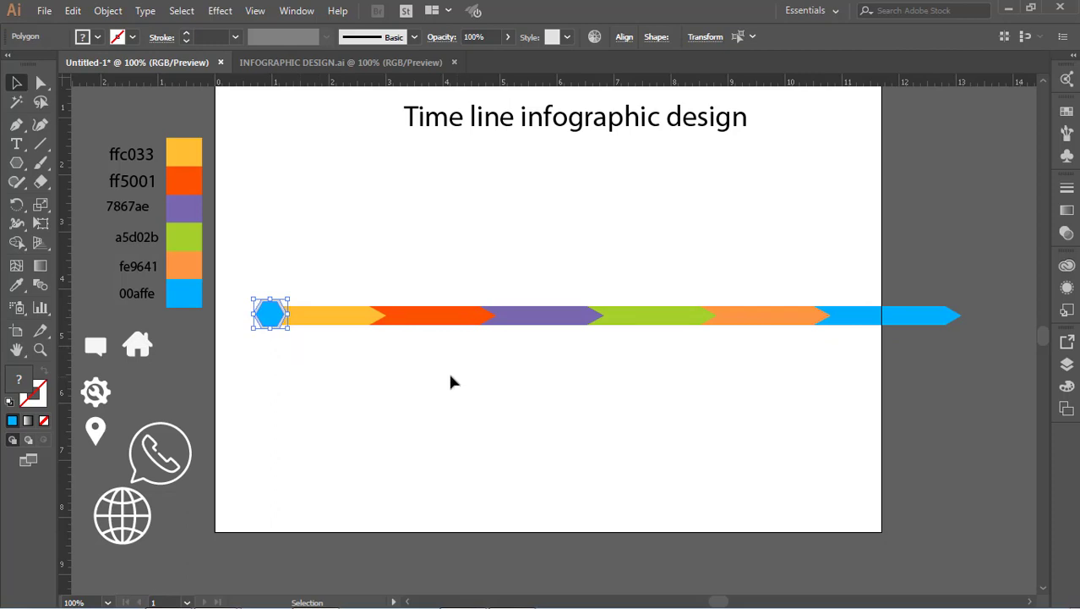
Try enlarging only the blue hexagon over its grey backing
click(297, 342)
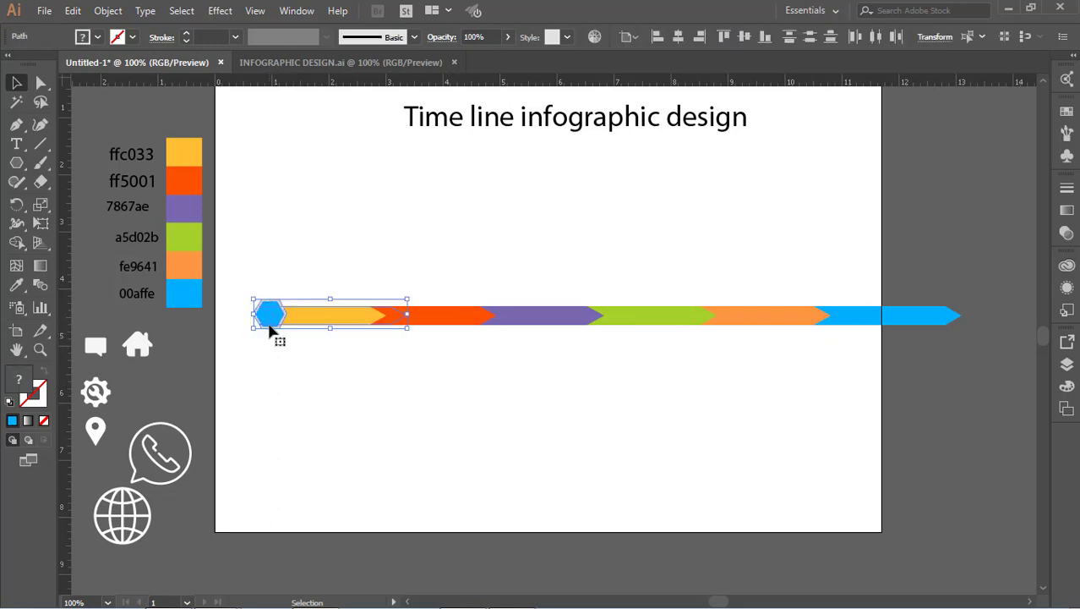
click(271, 315)
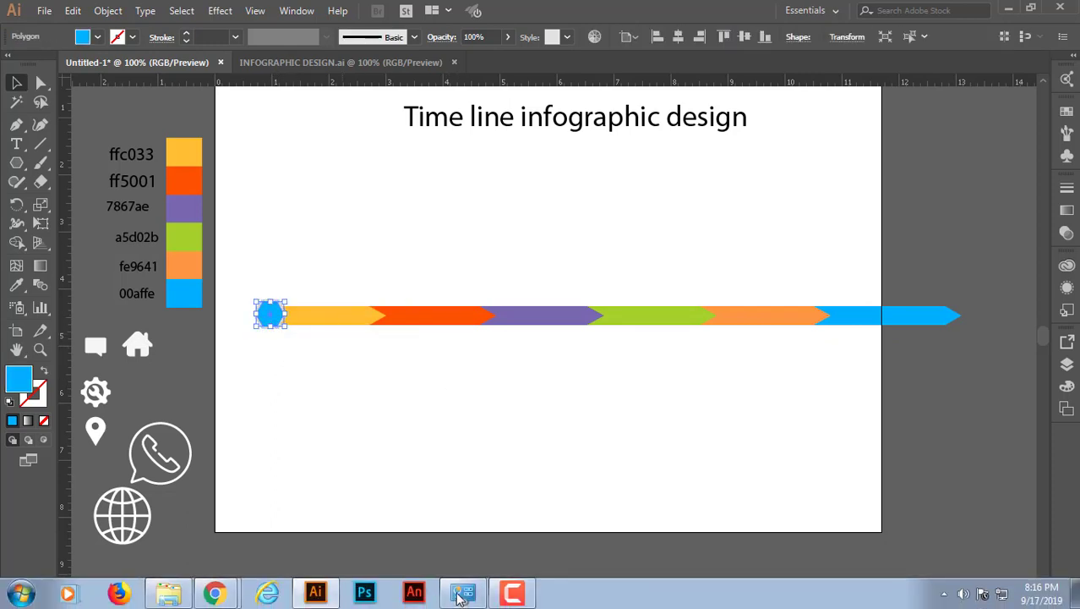
click(888, 587)
click(1006, 554)
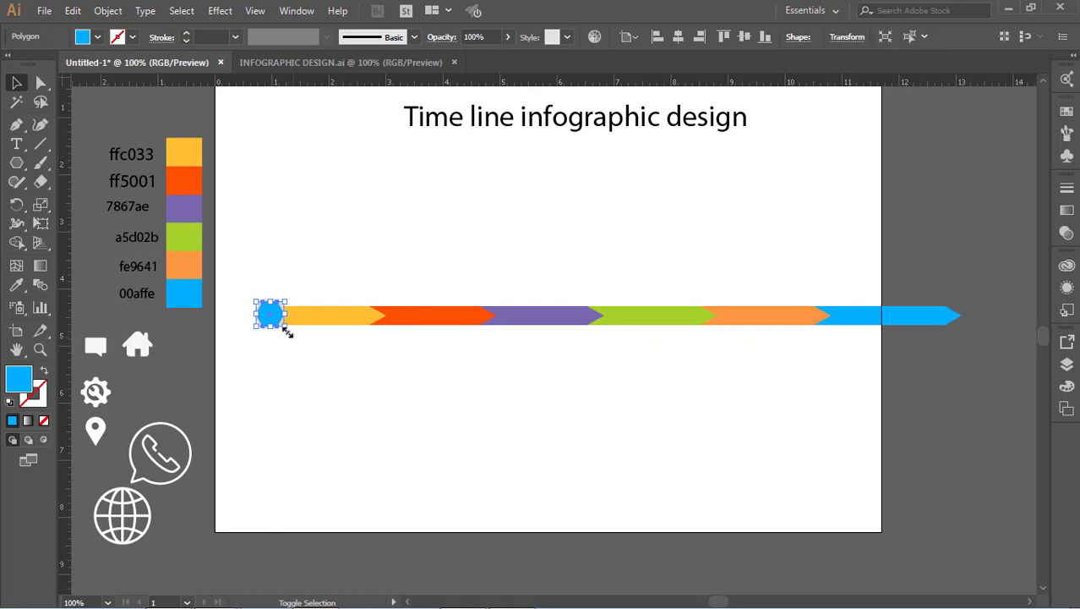
drag(288, 332, 285, 337)
click(338, 350)
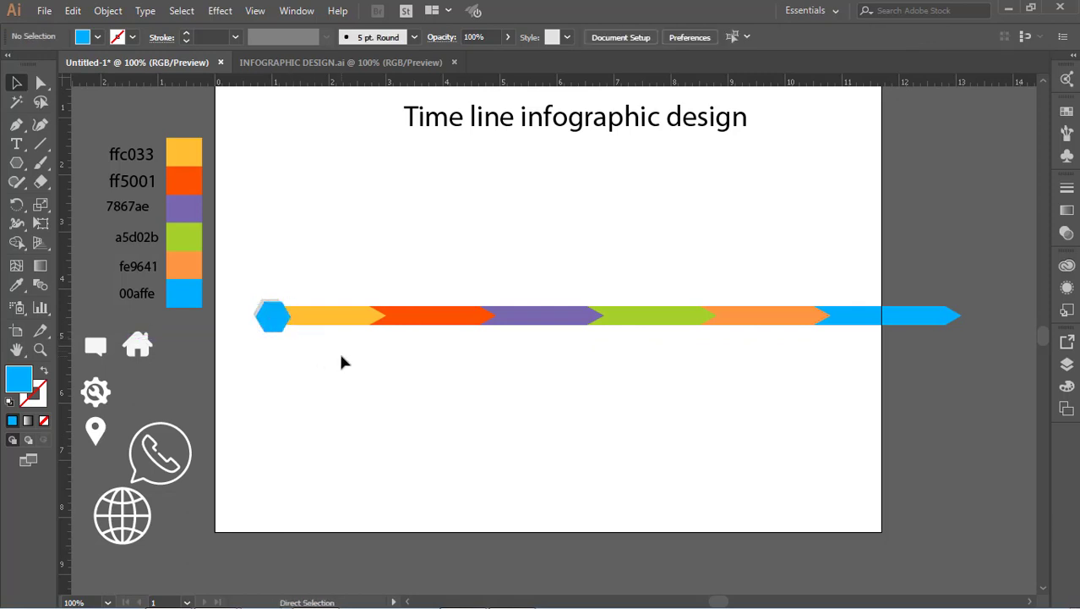
Enlarge the blue hexagon and its grey backing together and recentre the blue one on the grey
click(282, 313)
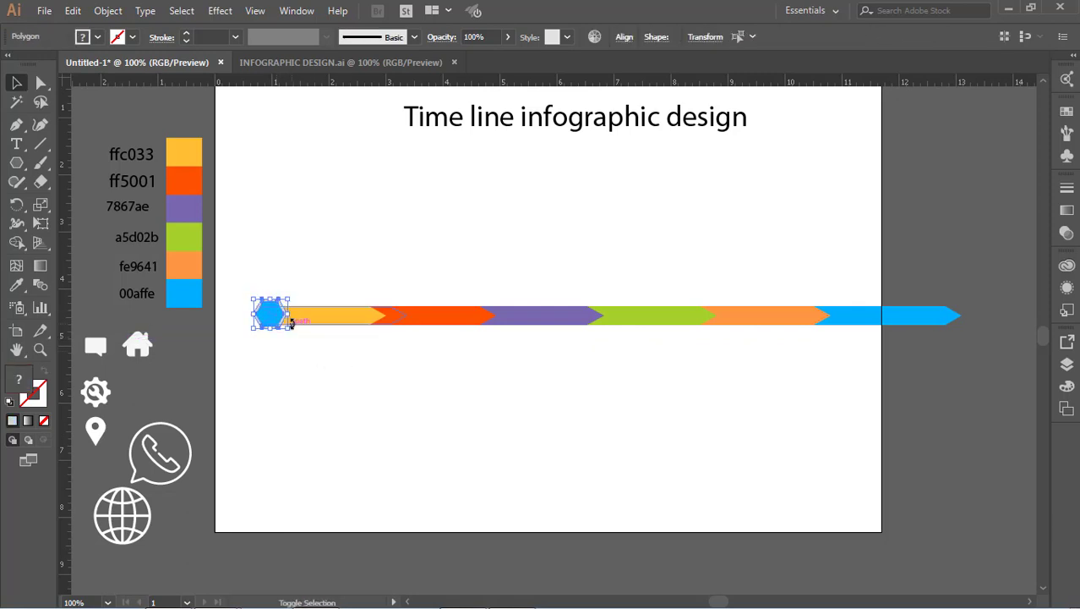
drag(288, 328, 296, 335)
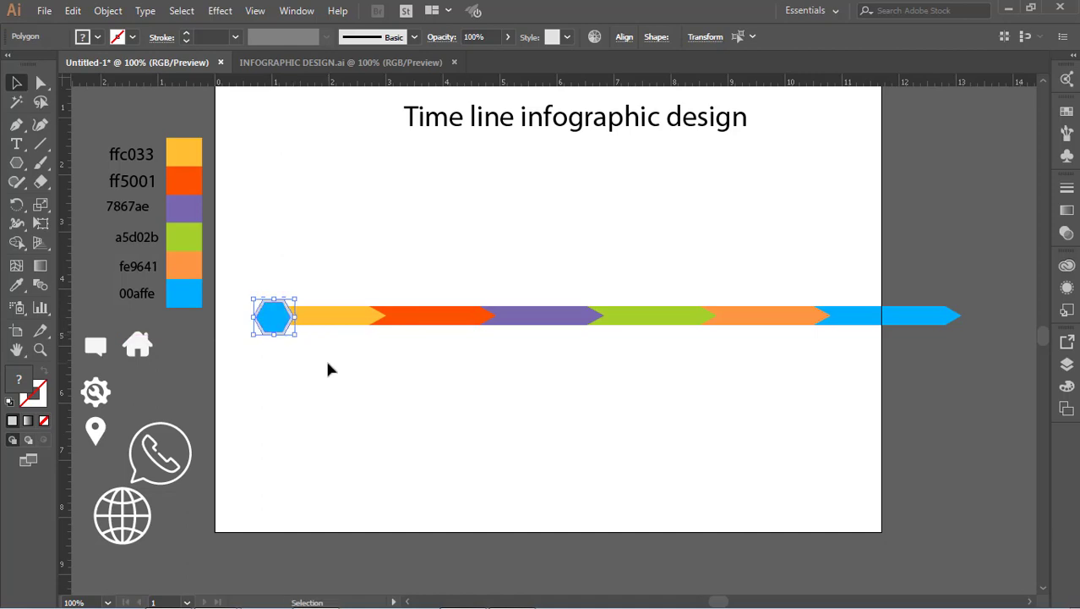
click(326, 368)
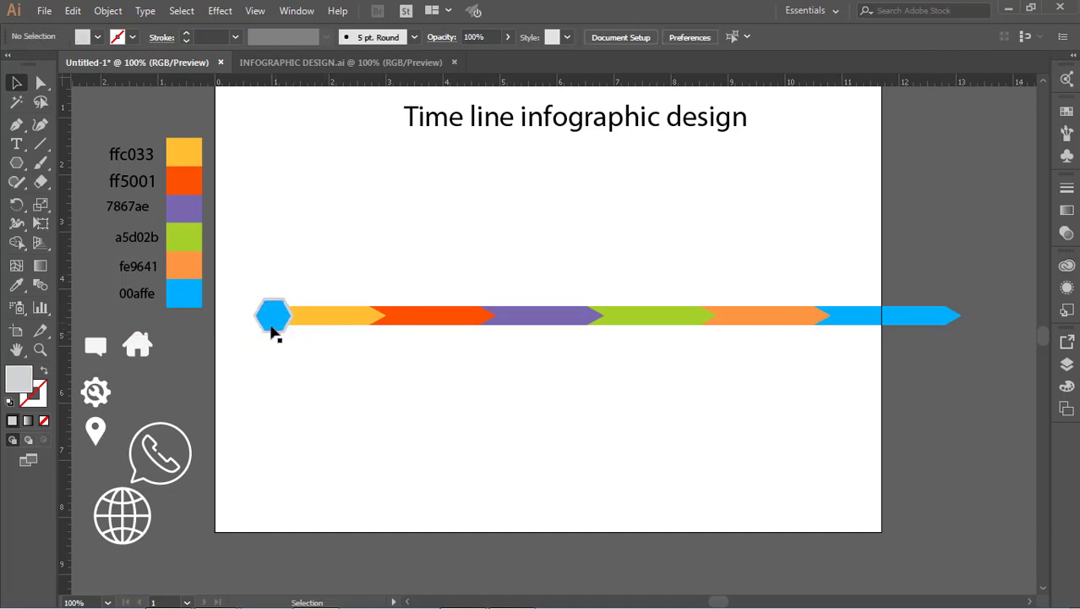
click(272, 318)
click(299, 341)
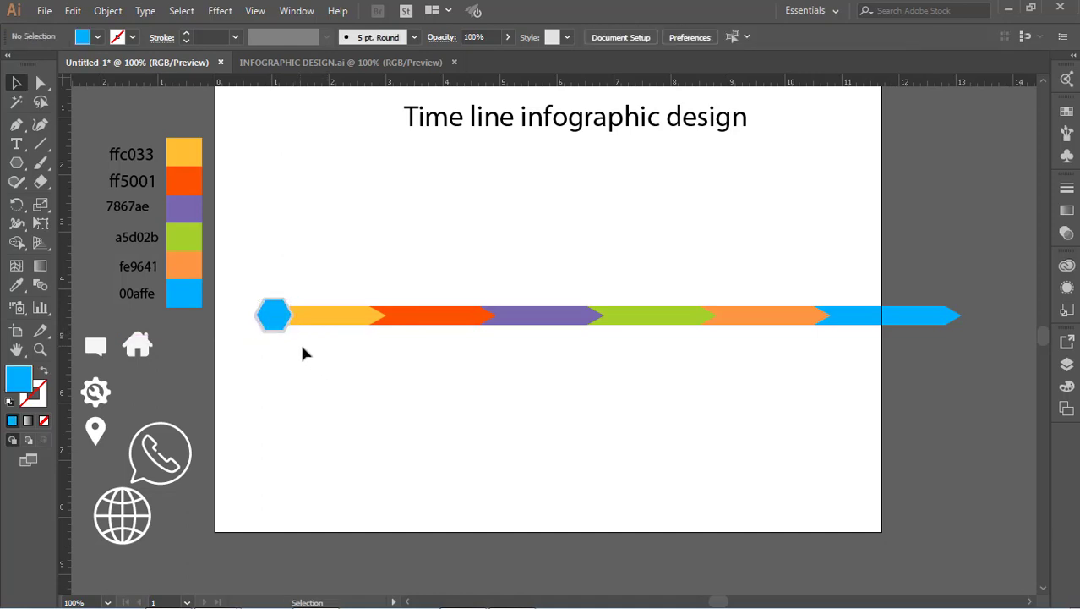
Duplicate the hexagon pair to the empty area below the arrow row and nudge the blue copy into place
drag(274, 331, 462, 440)
click(523, 456)
click(455, 450)
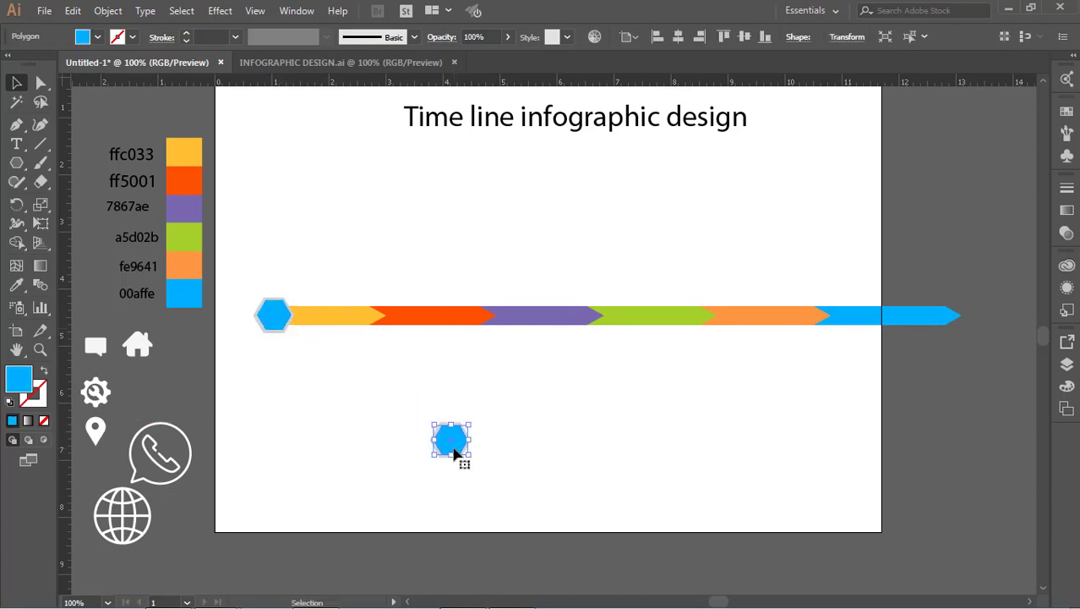
key(Up)
key(Right)
key(Left)
Select both copied hexagons and align them by their horizontal centres to the artboard
click(683, 35)
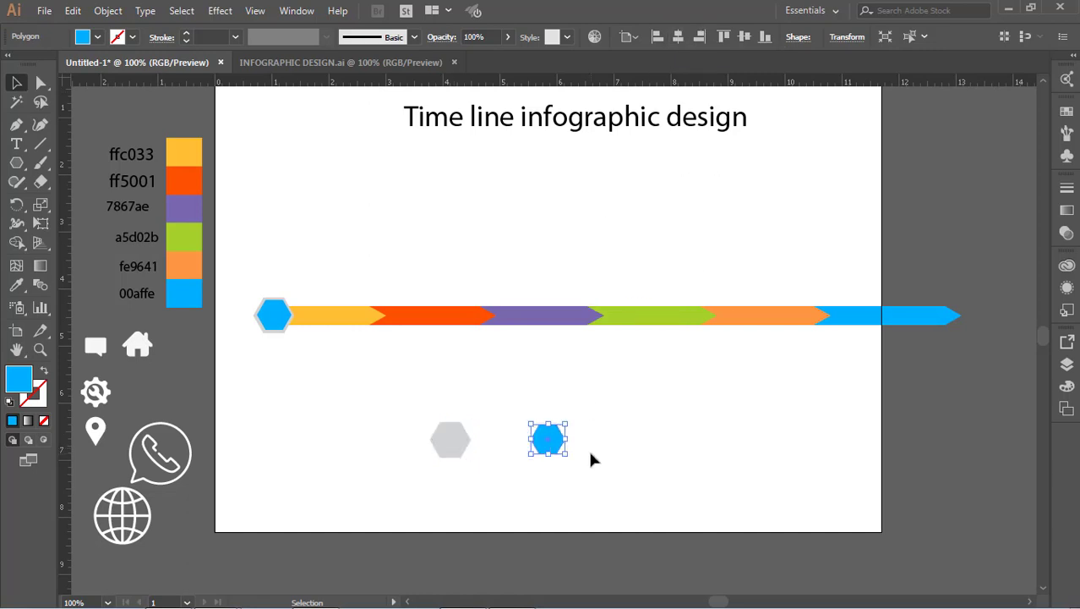
key(ctrl+z)
drag(526, 405, 414, 520)
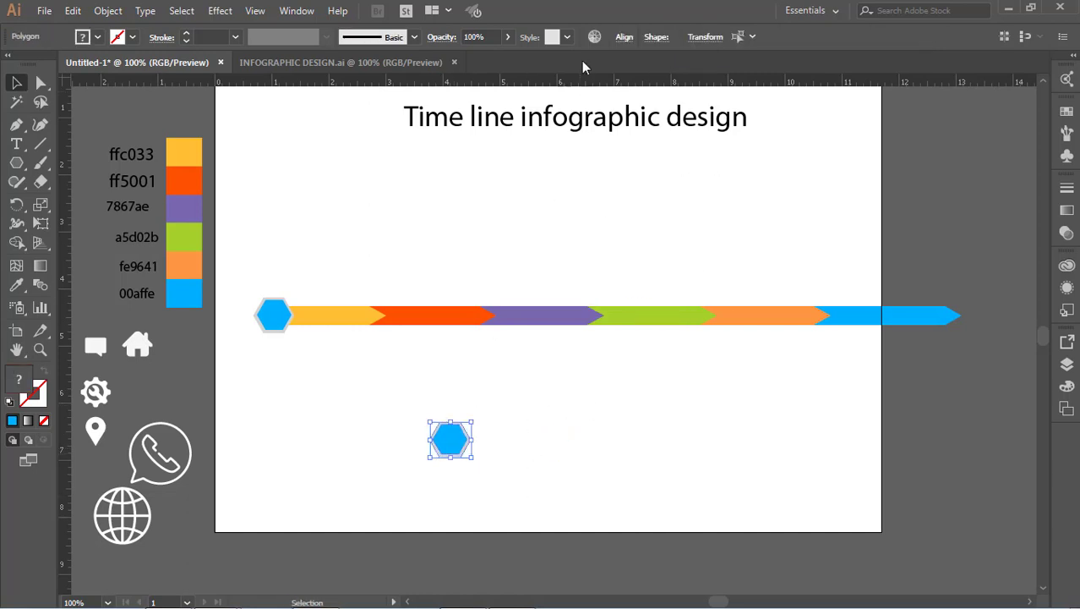
click(624, 38)
click(492, 79)
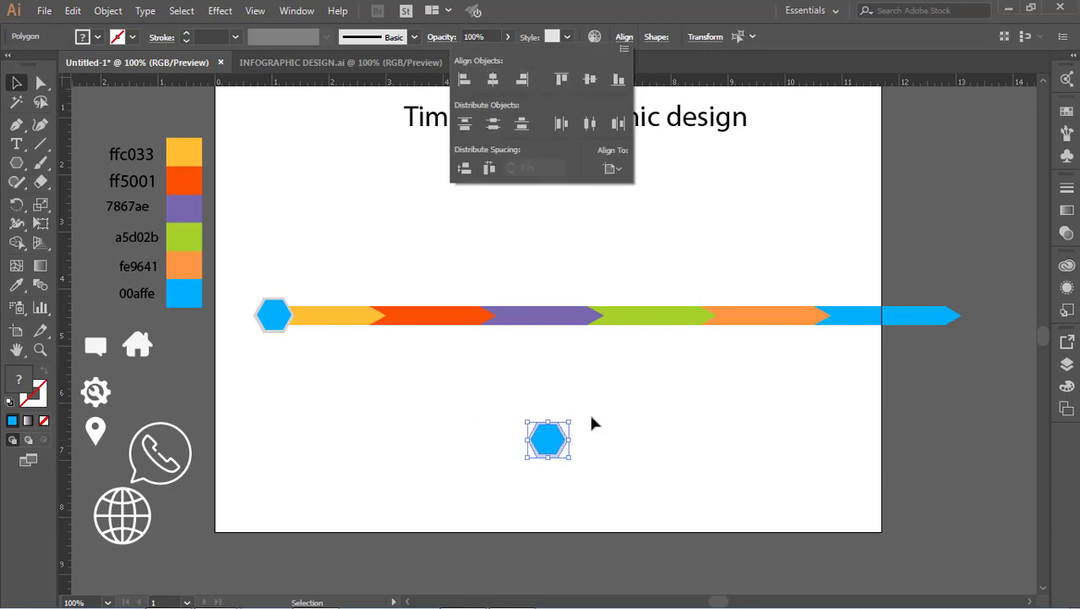
Duplicate the blue hexagon pair from below the row onto the red, purple, green and orange arrow segments
click(580, 454)
click(543, 453)
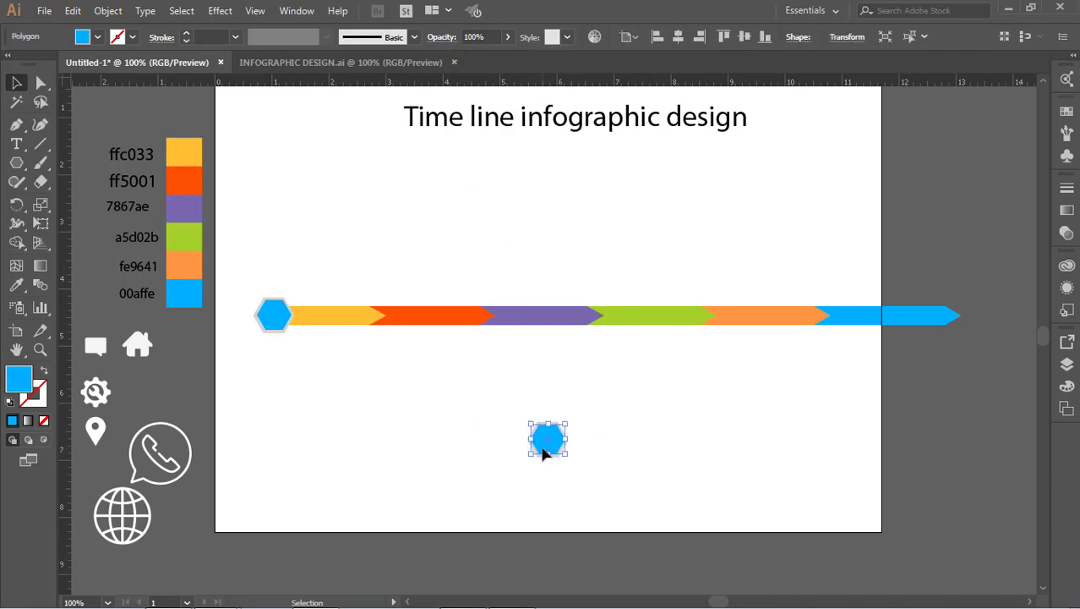
click(649, 443)
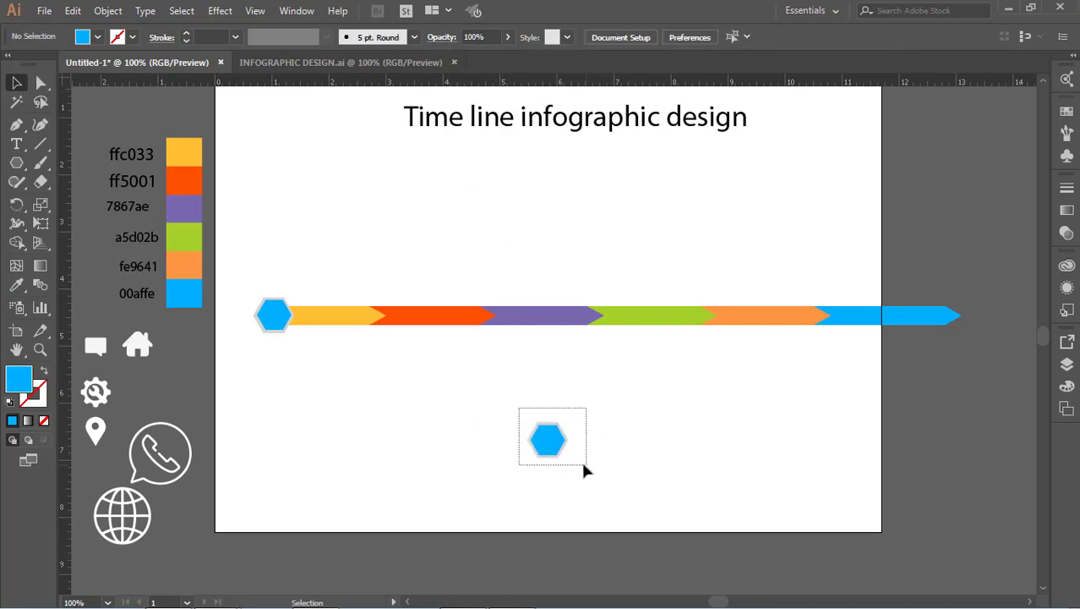
drag(584, 466, 426, 316)
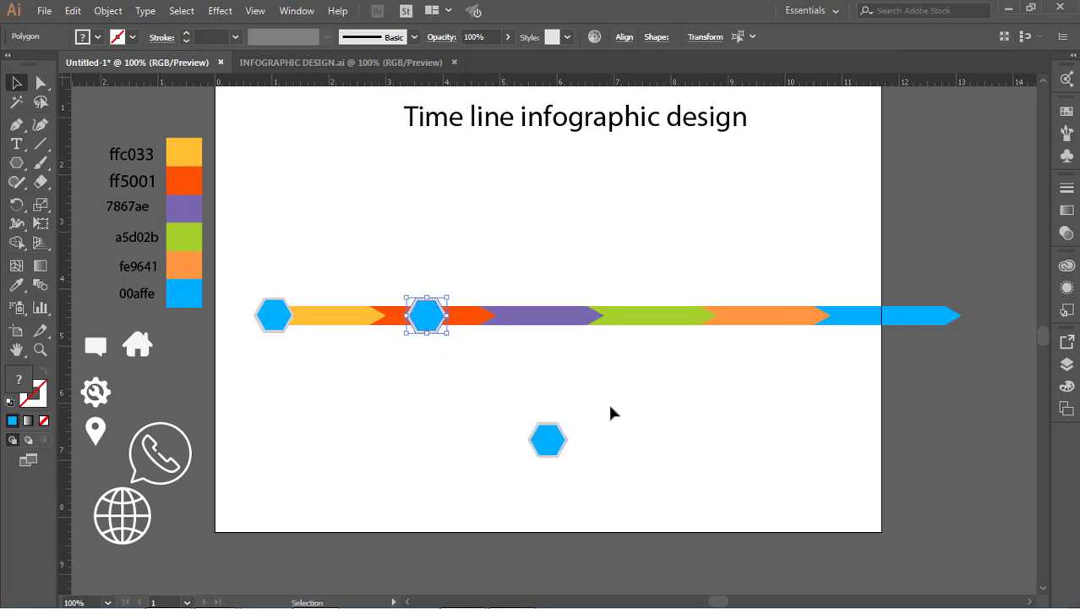
drag(538, 438, 551, 318)
drag(556, 468, 658, 318)
drag(521, 403, 763, 319)
click(727, 380)
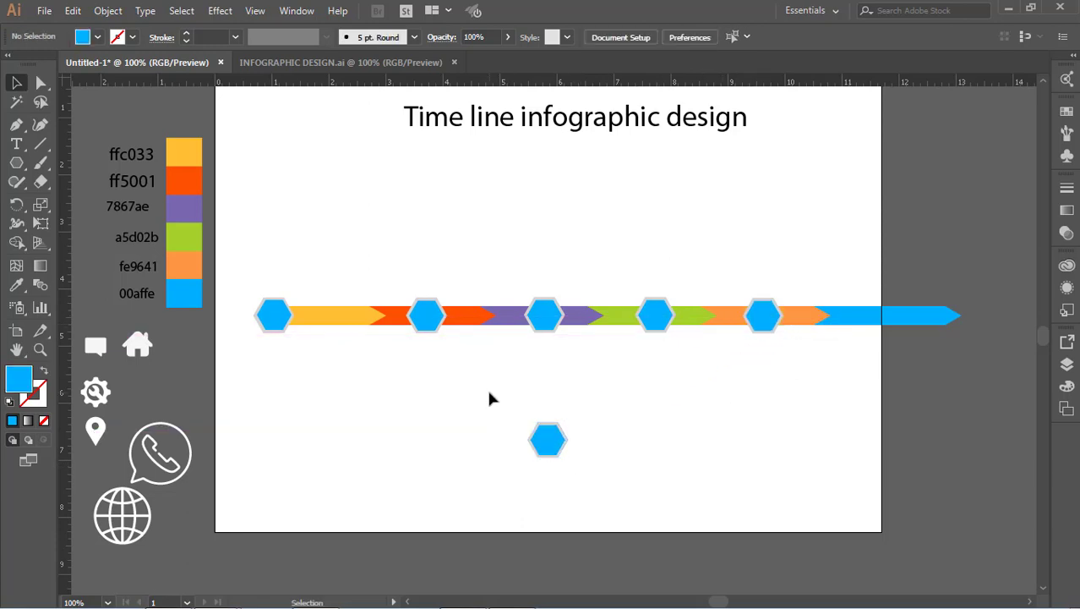
Place another copy of the grey-bordered blue hexagon on the blue arrow segment at the end of the row
drag(487, 387, 898, 321)
click(645, 427)
drag(515, 416, 583, 500)
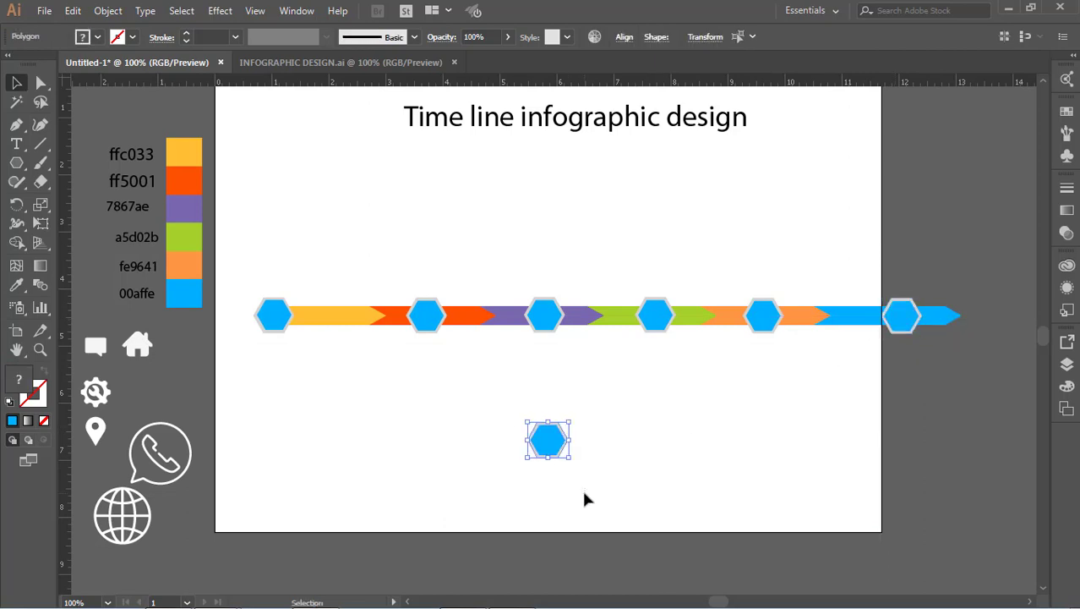
click(585, 463)
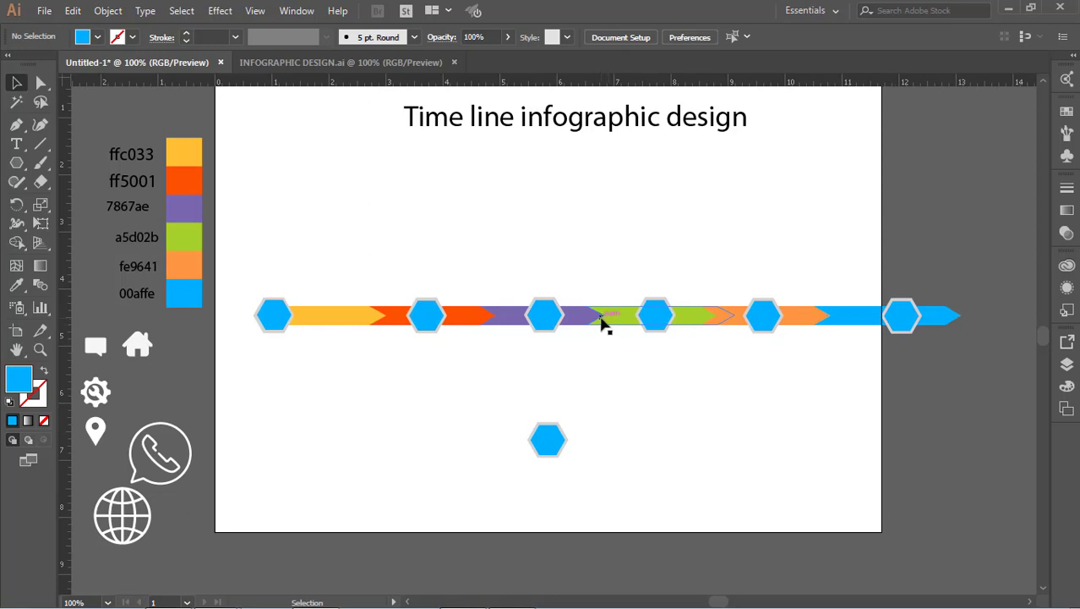
Fill the hexagon on the purple arrow segment with that segment's purple using the Eyedropper
click(546, 318)
click(16, 285)
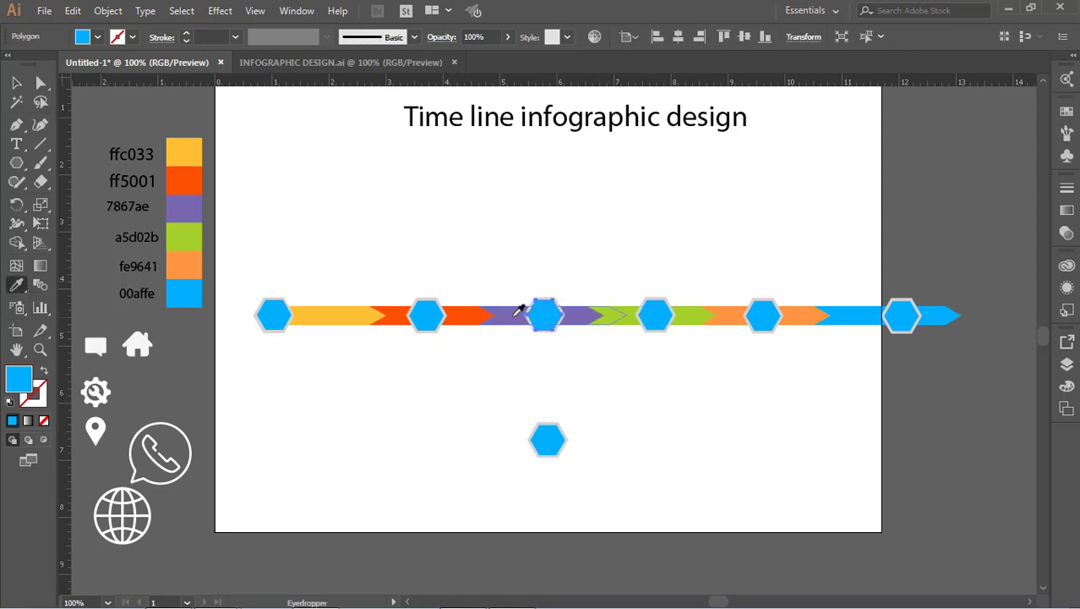
click(519, 311)
click(16, 82)
click(436, 333)
Match the fill of the hexagon on the red arrow segment to that segment's red with the Eyedropper
click(427, 315)
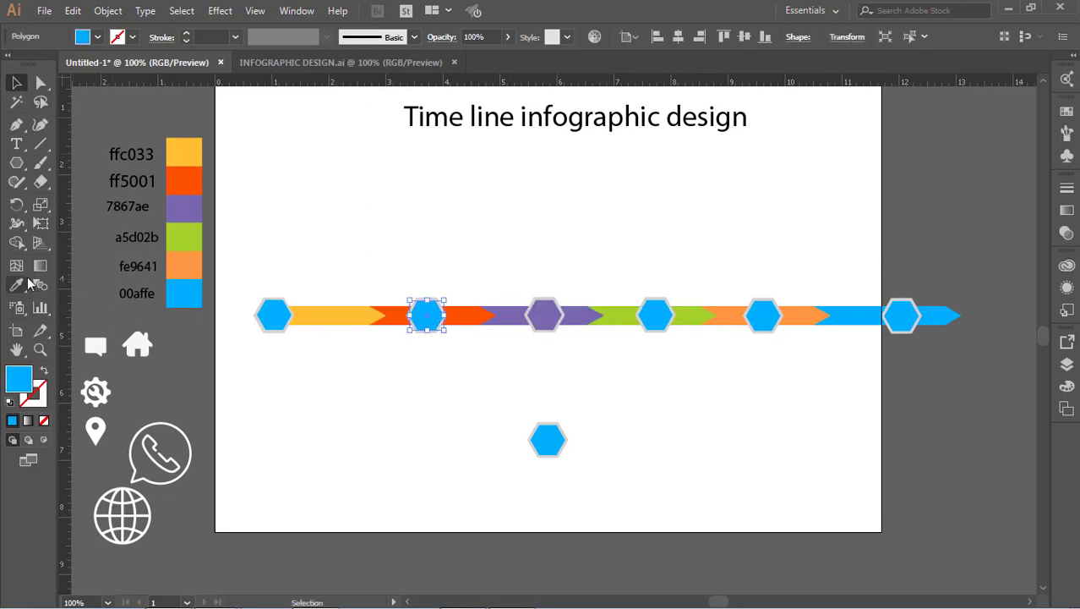
click(17, 285)
click(457, 311)
click(16, 83)
click(302, 262)
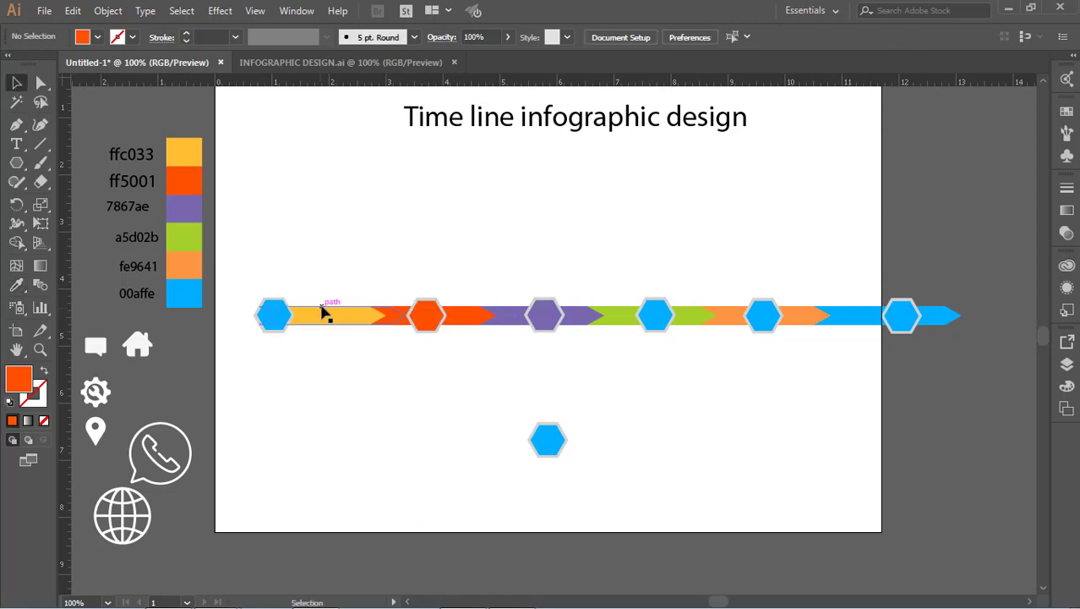
Recolour the first hexagon at the start of the row with the yellow sampled from its arrow segment
click(281, 317)
click(16, 285)
click(315, 311)
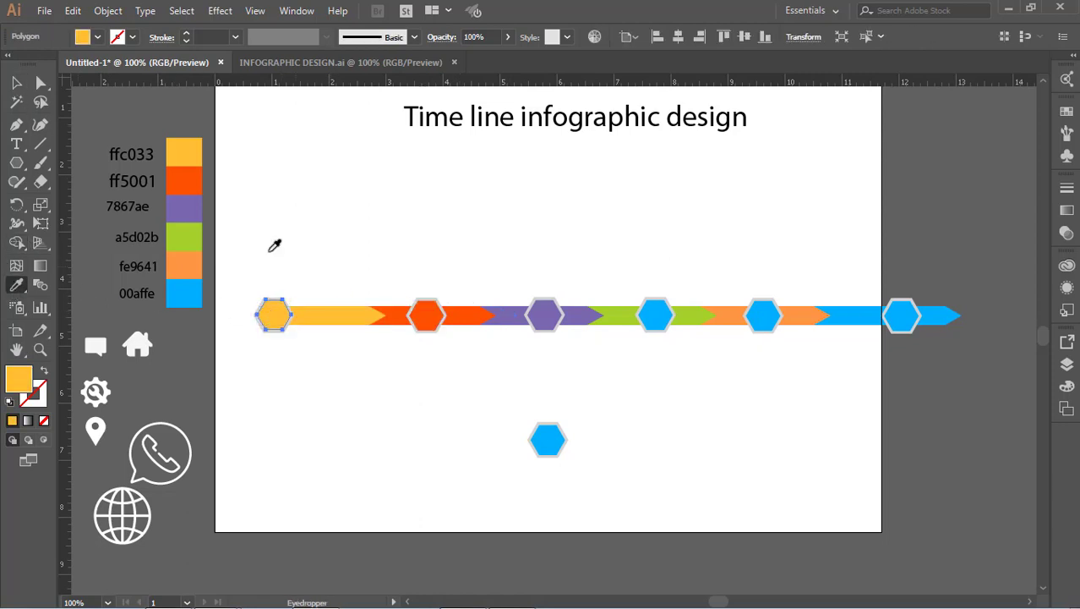
click(16, 82)
click(710, 338)
Fill the hexagon on the green arrow segment with the green sampled from that segment
click(656, 315)
click(17, 285)
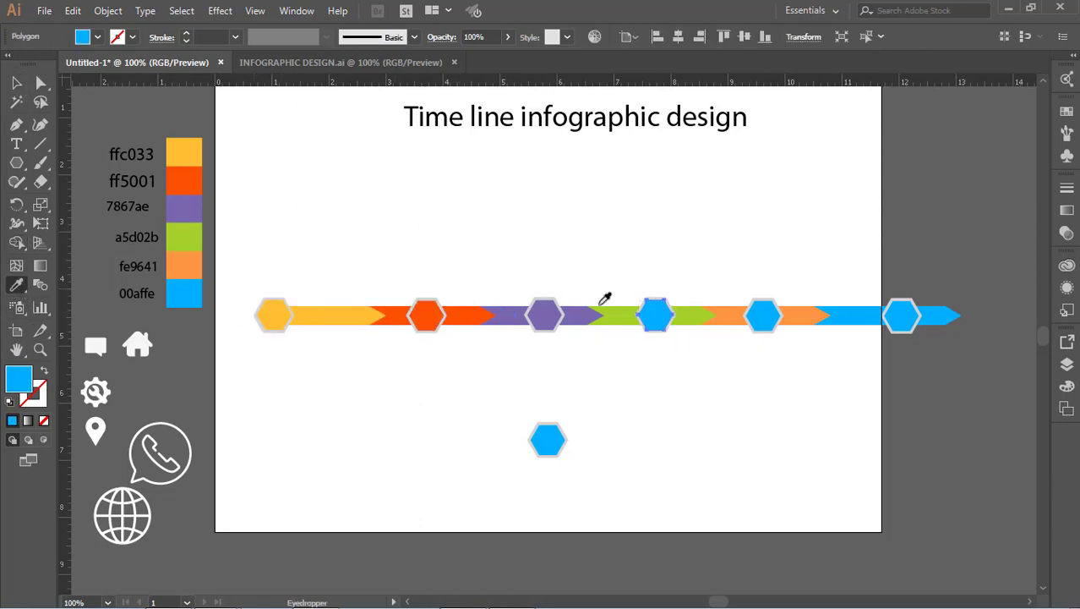
click(686, 314)
click(16, 82)
click(502, 384)
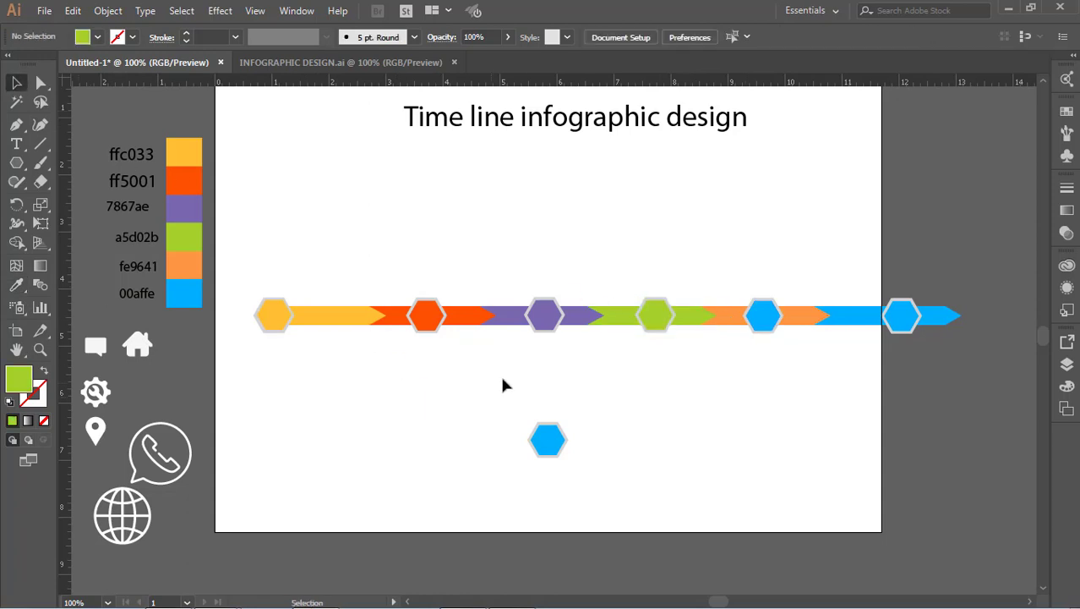
Fill the hexagon on the light orange arrow segment with the orange sampled from that segment
click(769, 326)
click(16, 285)
click(720, 315)
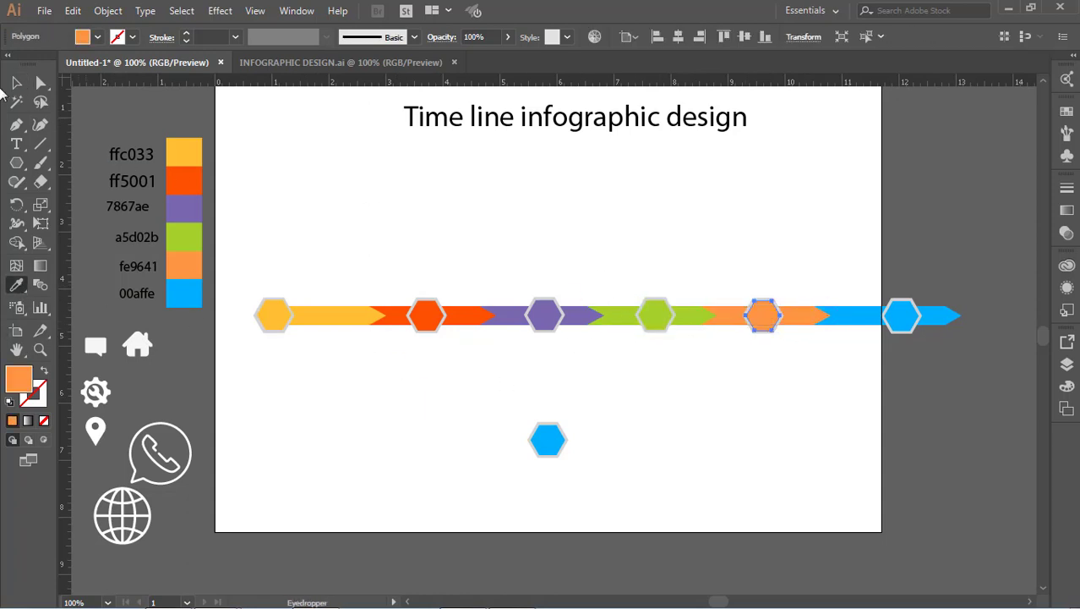
click(16, 82)
click(426, 225)
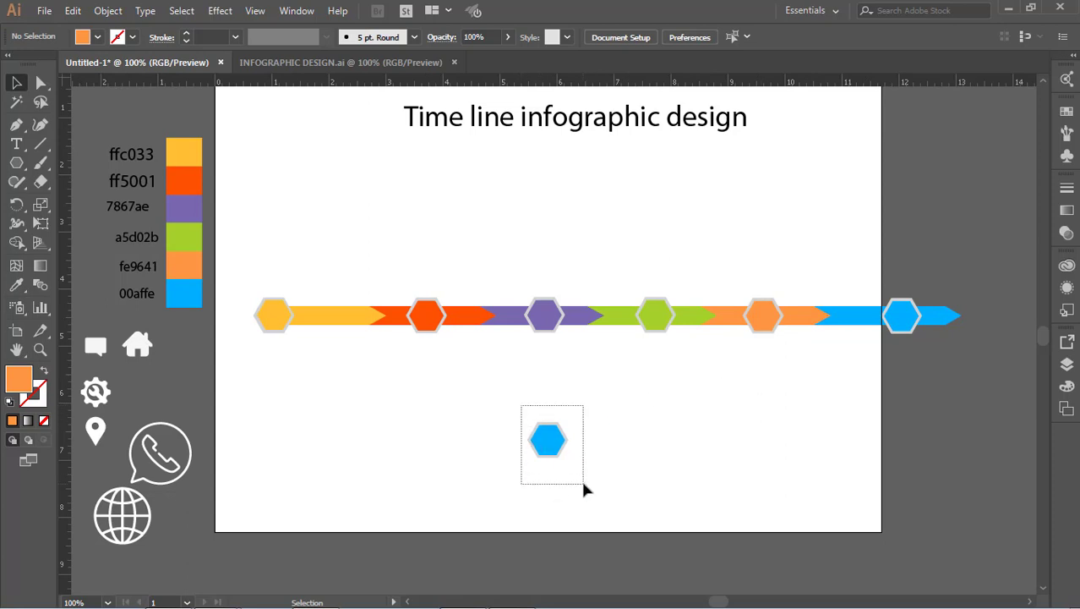
Move the spare hexagon pair above the yellow arrow segment, greatly enlarge it and rotate it to point upward
drag(585, 488, 583, 486)
drag(562, 444, 259, 241)
drag(292, 179, 339, 133)
drag(337, 220, 305, 189)
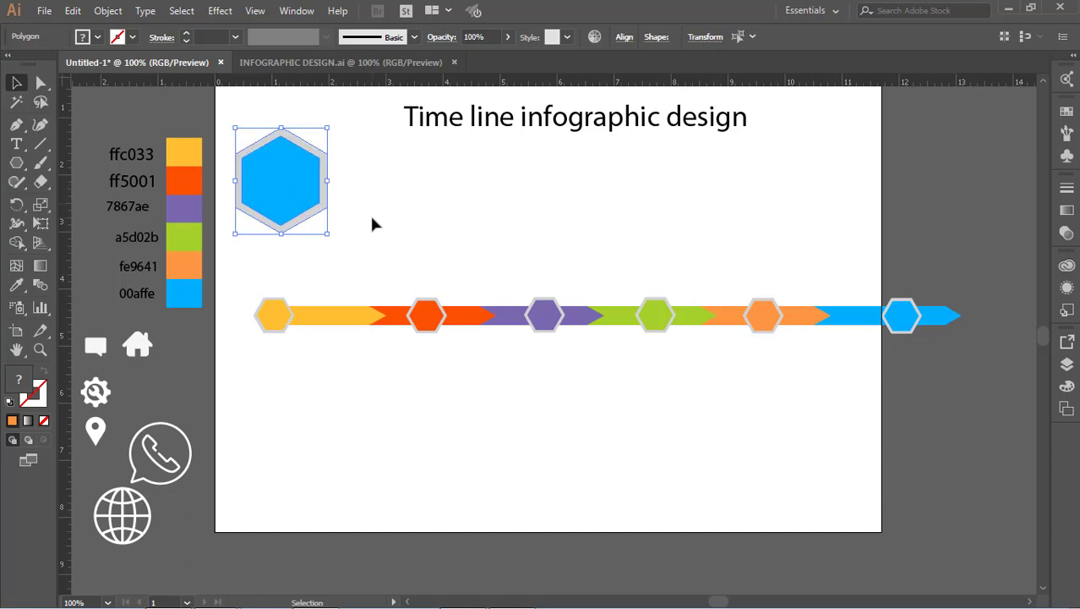
Fill the large hexagon above the row with the yellow of the first marker using the Eyedropper
click(374, 223)
click(286, 196)
key(i)
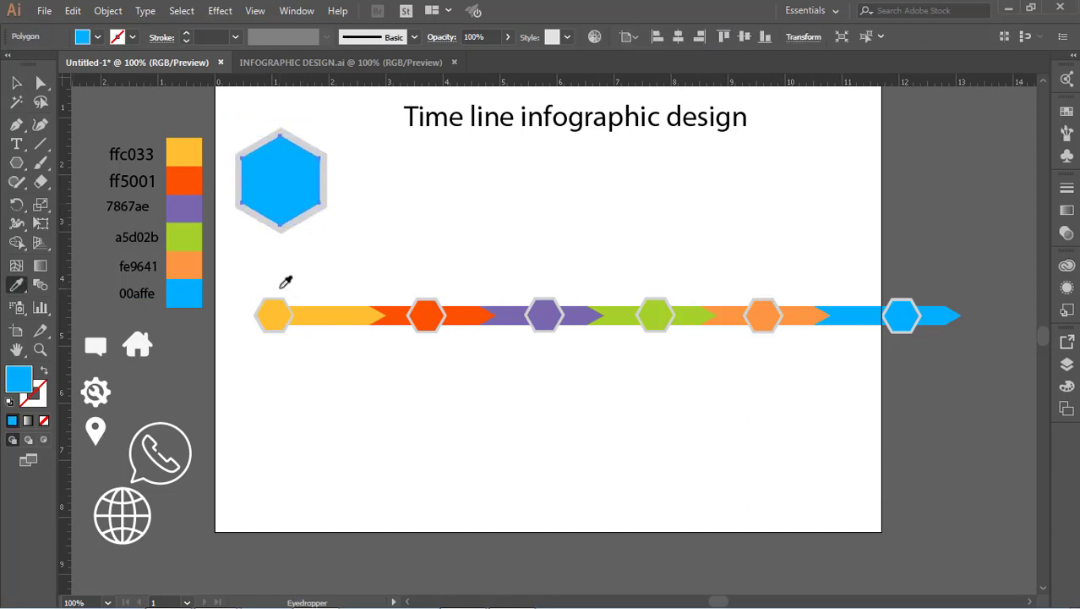
click(264, 300)
click(17, 83)
click(314, 342)
Nudge the small yellow marker hexagon horizontally to centre it on its grey backing
click(275, 327)
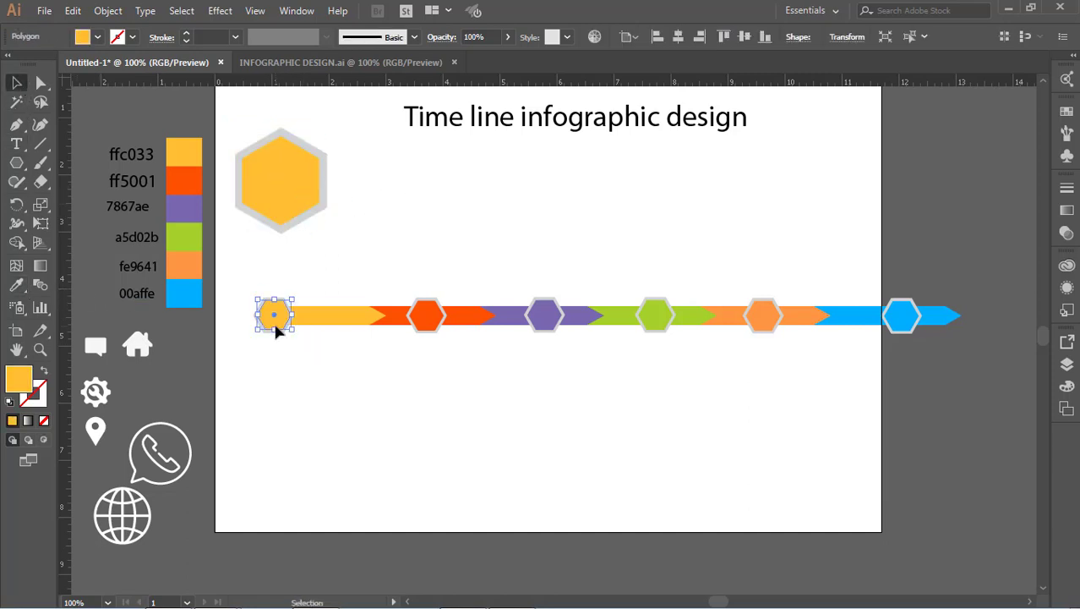
key(Left)
key(Right)
click(495, 460)
click(277, 322)
key(Left)
click(541, 399)
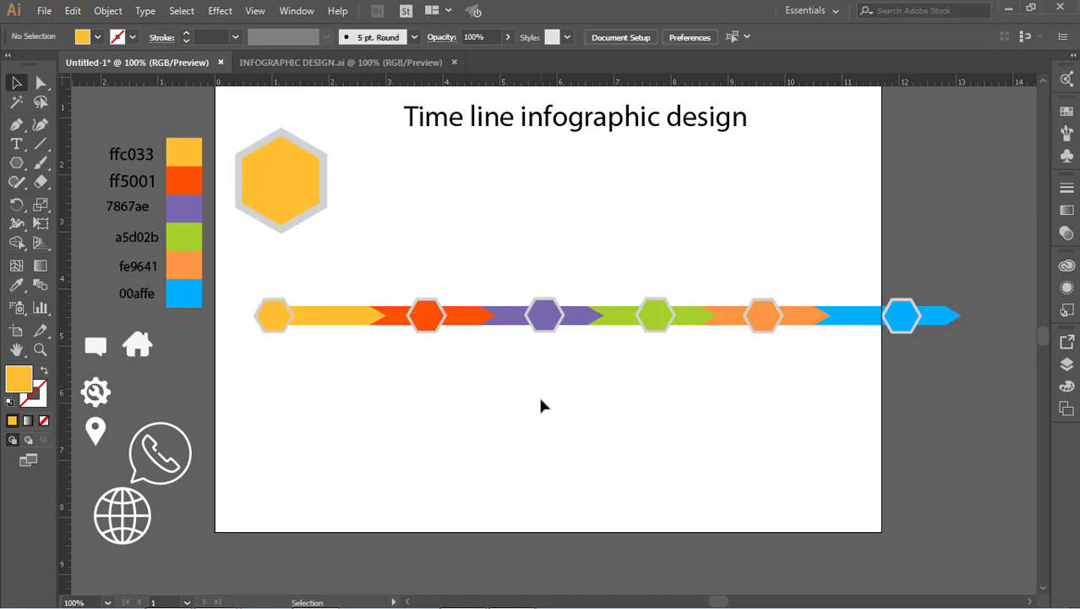
Rotate the small yellow marker hexagon together with its grey backing so a corner points upward
click(275, 316)
click(307, 446)
click(285, 318)
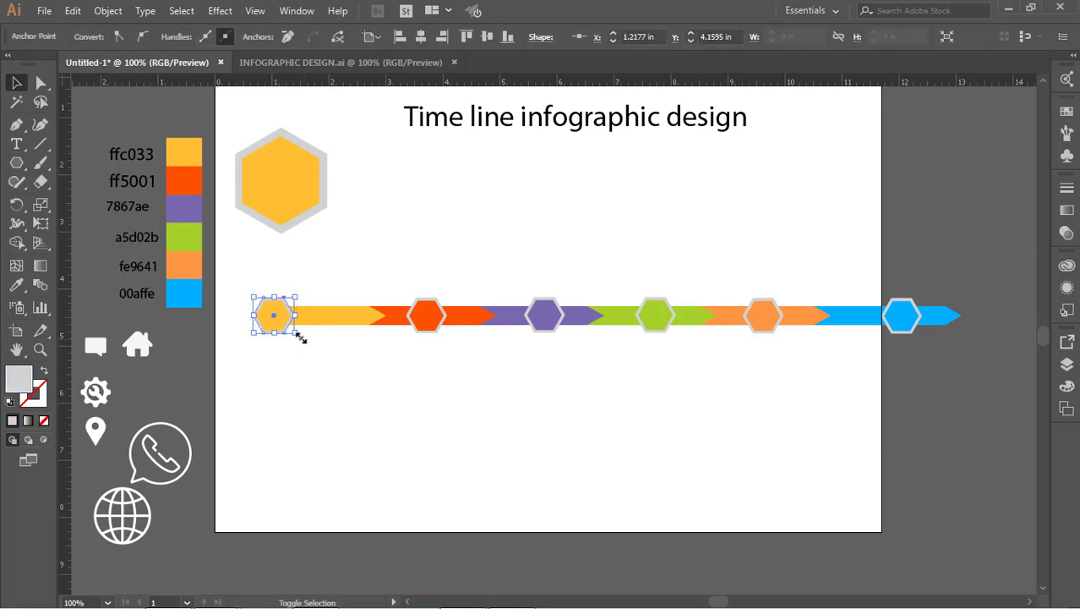
drag(309, 349, 245, 372)
click(357, 363)
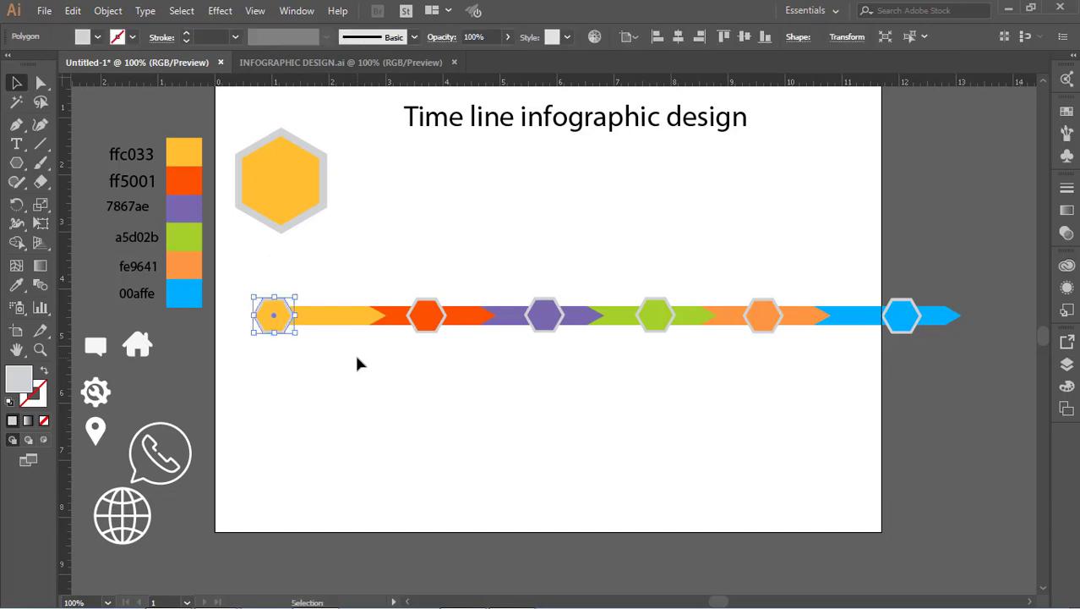
click(270, 319)
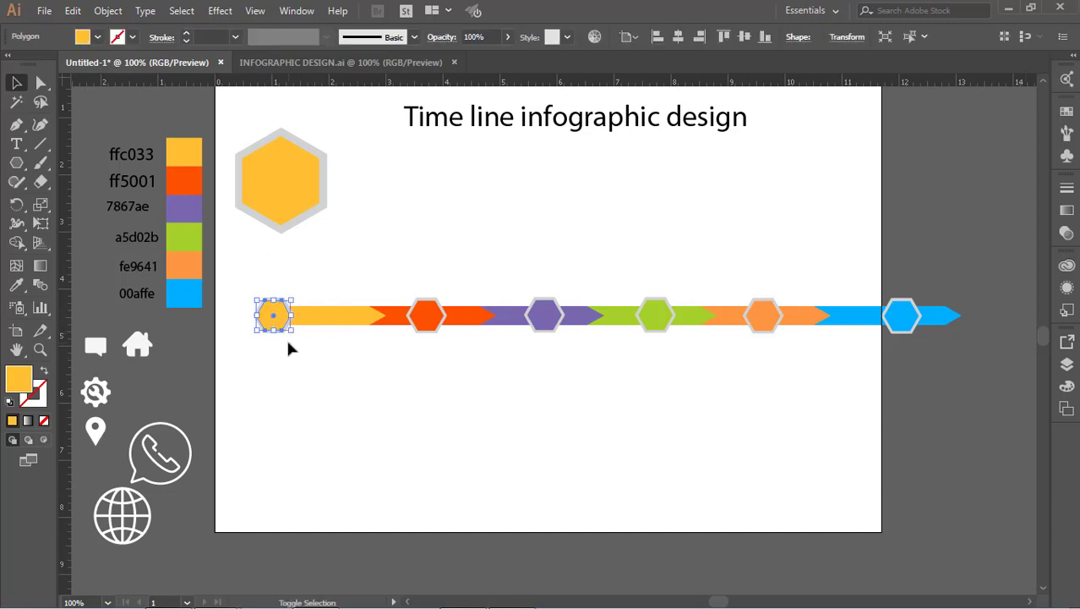
shift+click(289, 313)
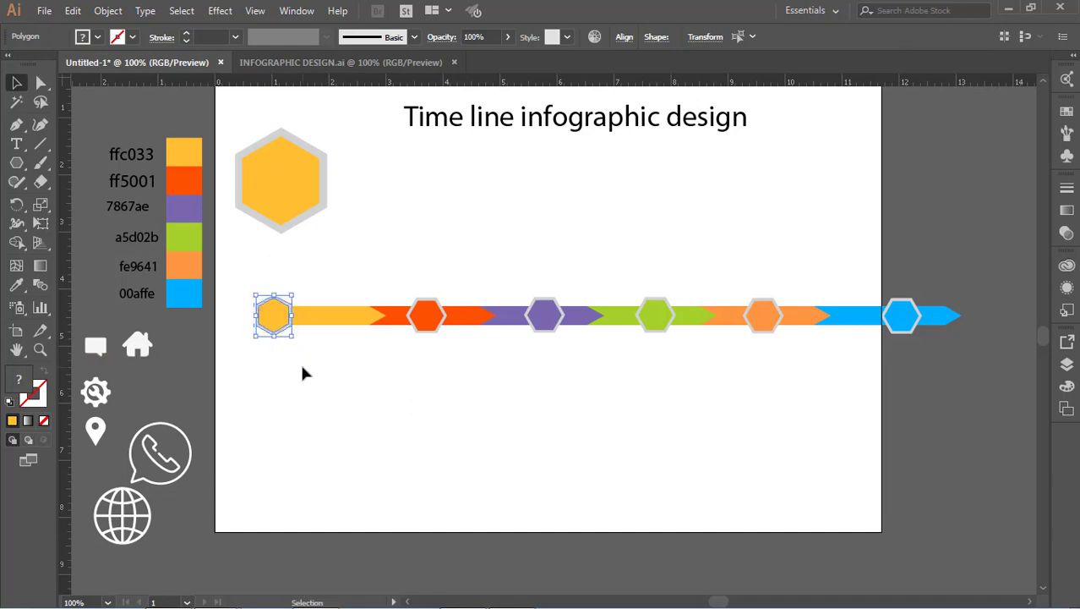
click(301, 363)
Rotate the red marker hexagon and its grey backing so a corner points upward
click(429, 329)
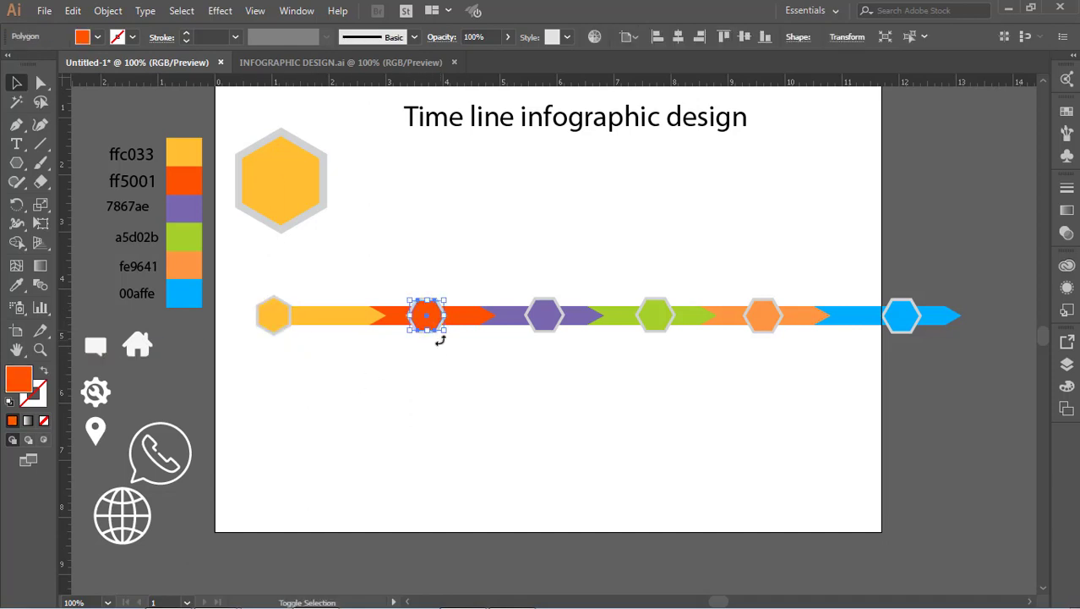
click(439, 331)
click(436, 328)
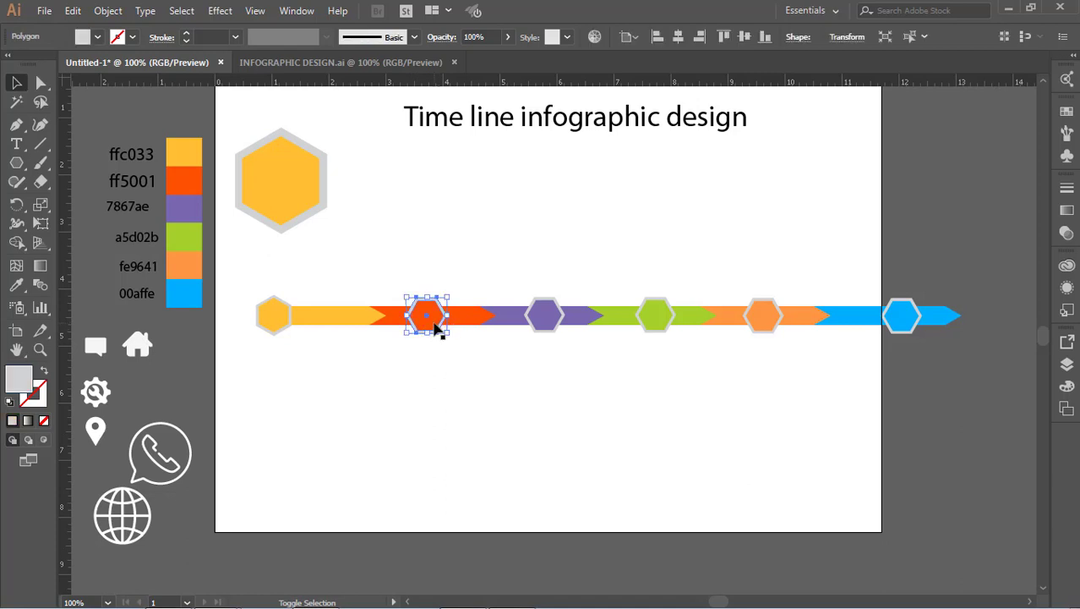
shift+click(433, 324)
click(412, 357)
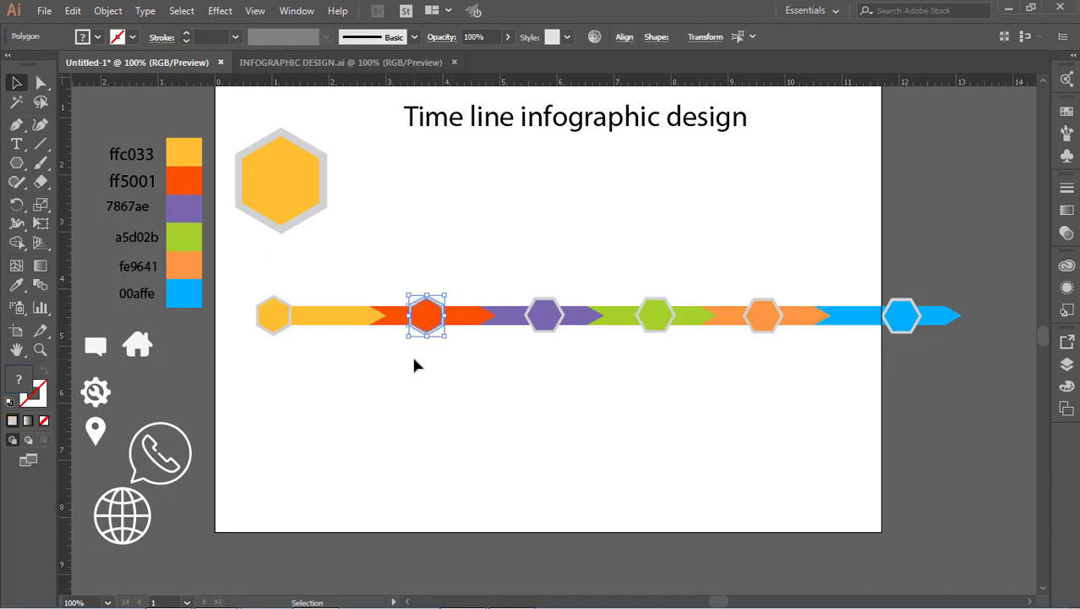
Rotate the purple marker hexagon and its grey backing so a corner points upward
click(548, 317)
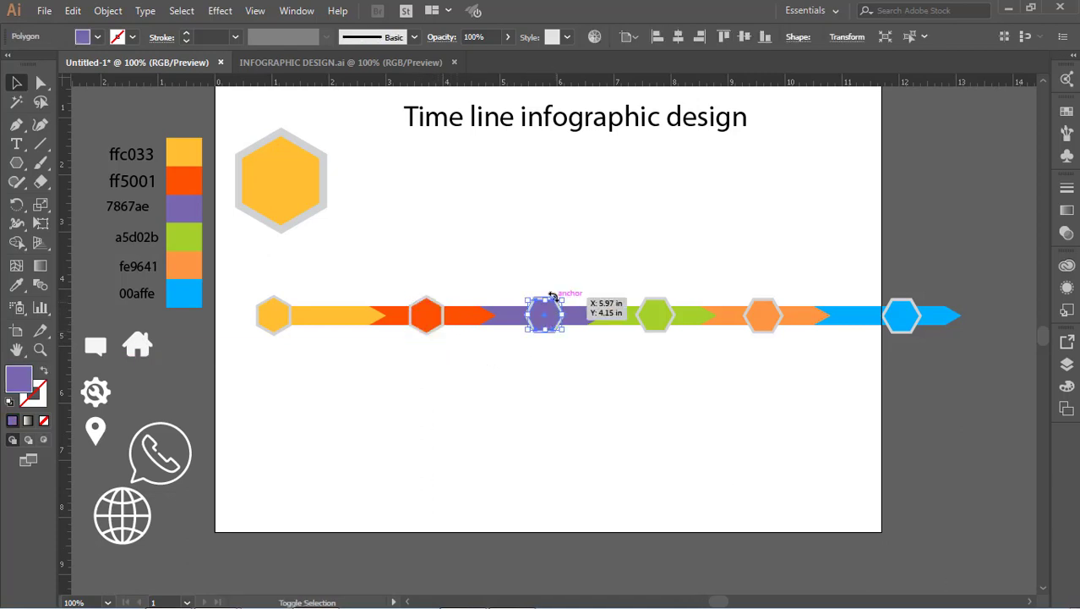
click(560, 336)
click(553, 331)
shift+click(548, 321)
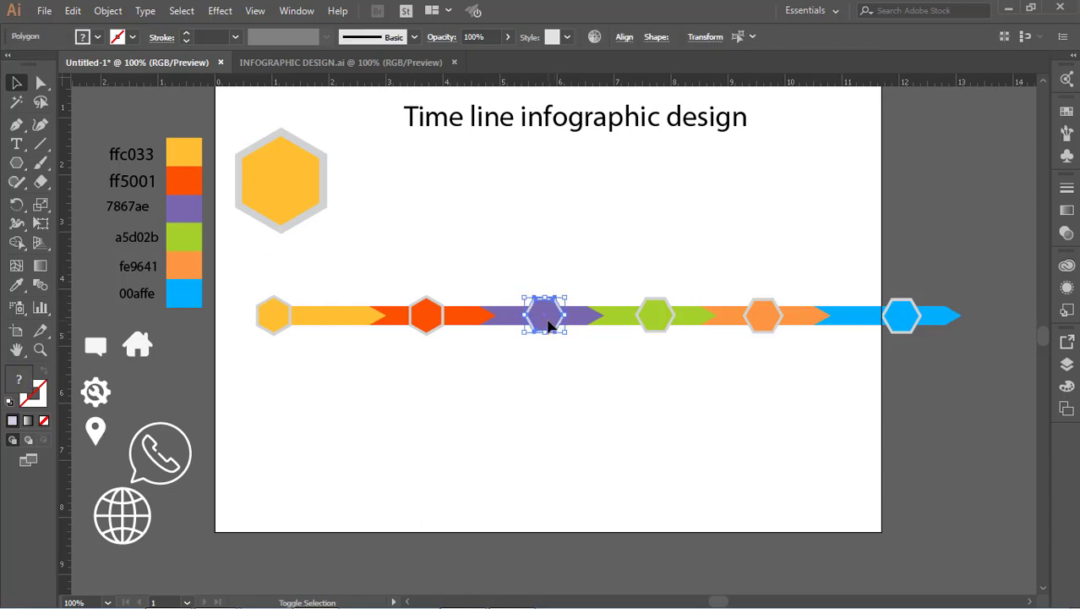
drag(570, 337, 549, 360)
click(569, 367)
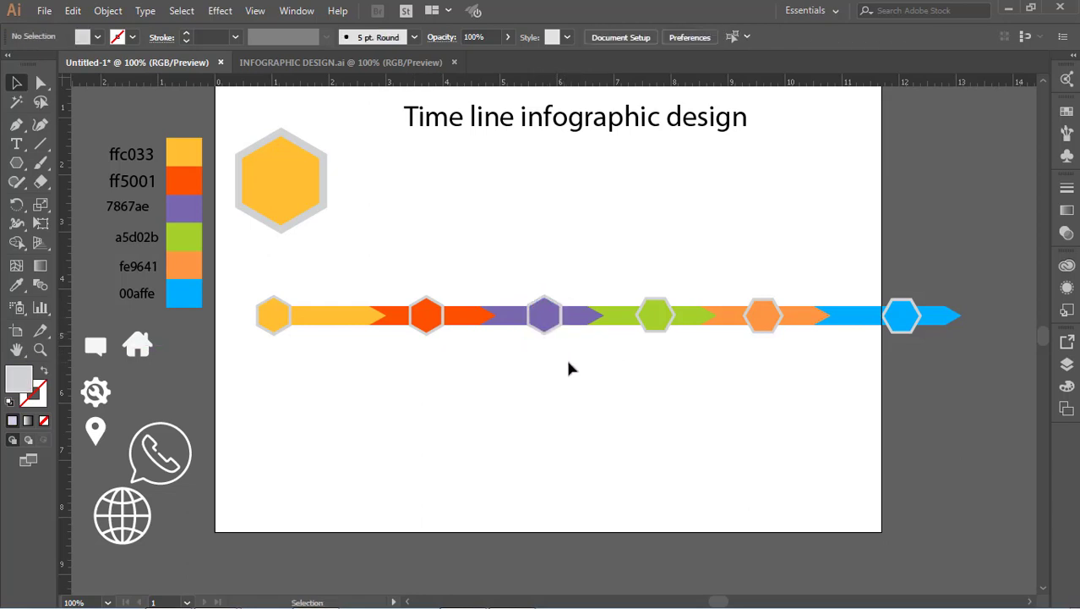
Try rotating the green marker's grey backing to point upward and undo that rotation
click(658, 316)
click(664, 336)
click(663, 330)
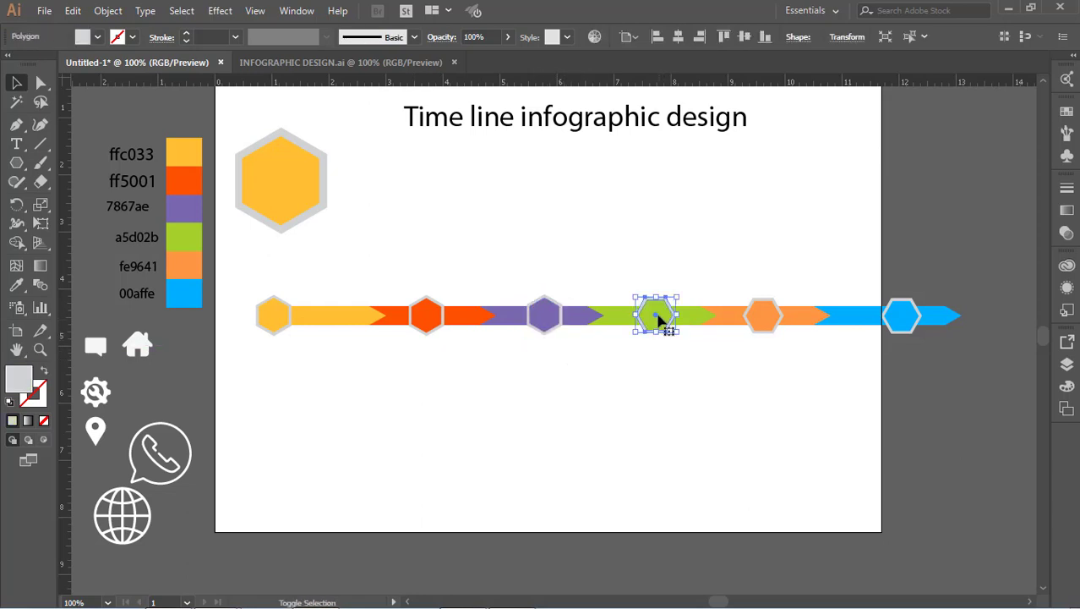
drag(680, 336, 636, 363)
click(655, 373)
key(ctrl+z)
Rotate the green marker hexagon and its grey backing so a corner points upward
click(660, 324)
click(681, 364)
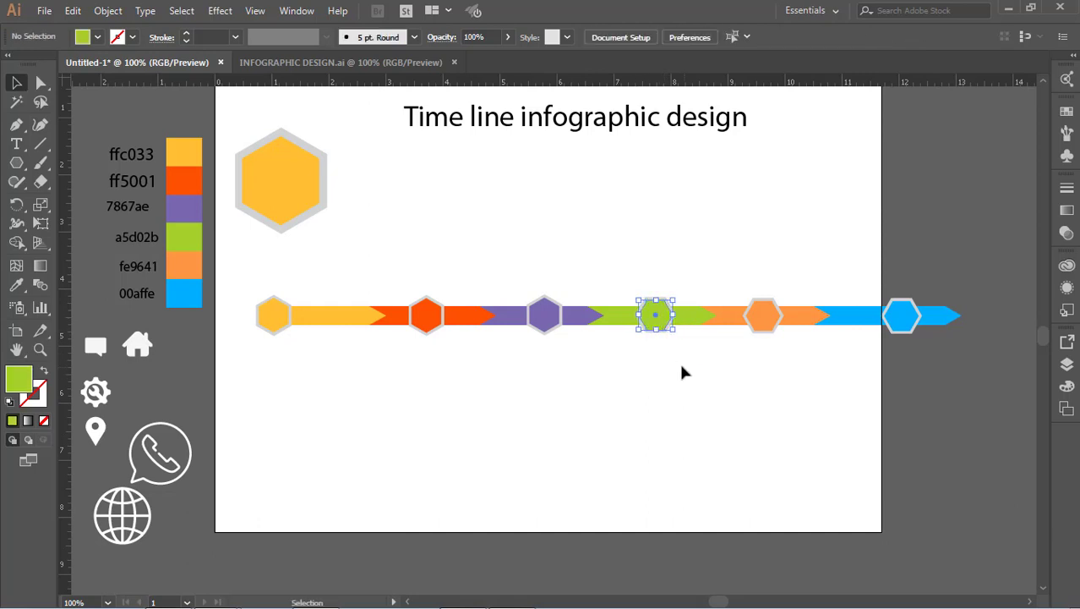
click(666, 332)
drag(675, 330, 662, 366)
click(654, 358)
click(658, 322)
click(662, 365)
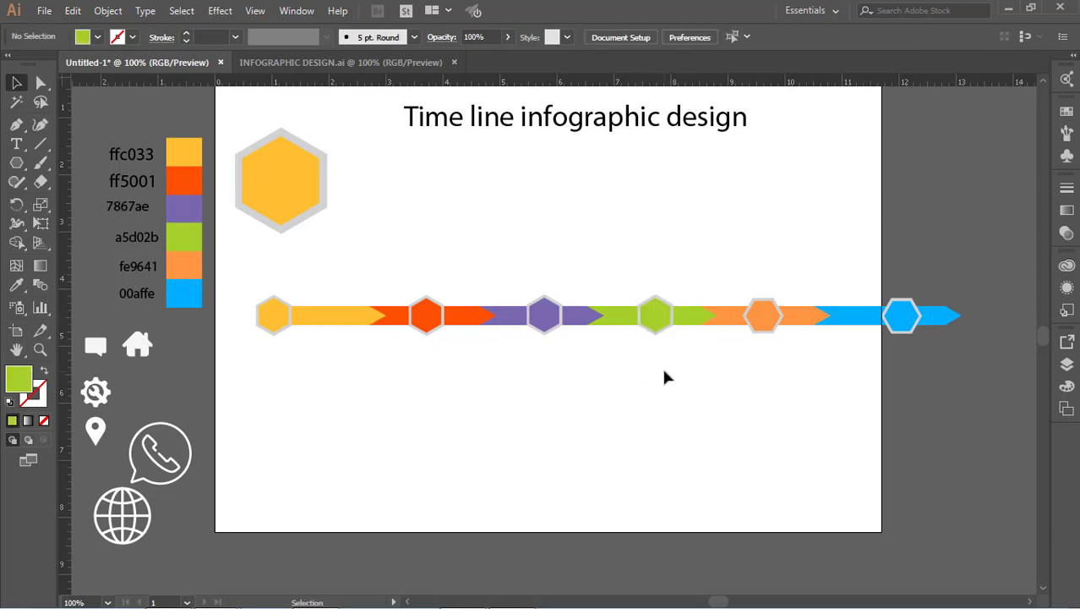
Rotate the light orange marker hexagon and its grey backing so a corner points upward
click(772, 318)
click(786, 363)
click(772, 331)
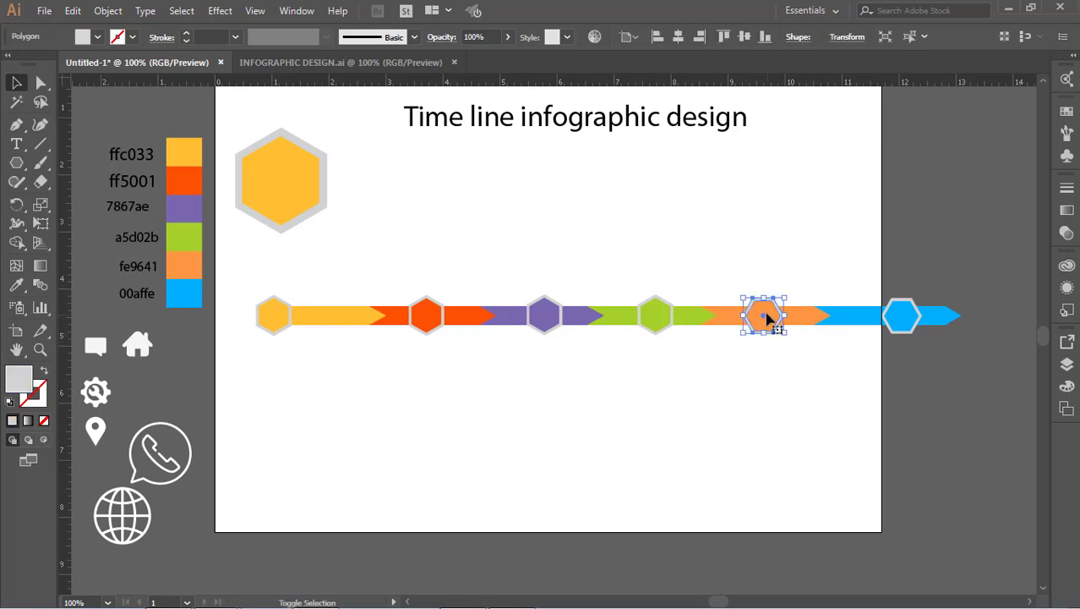
drag(795, 346, 745, 366)
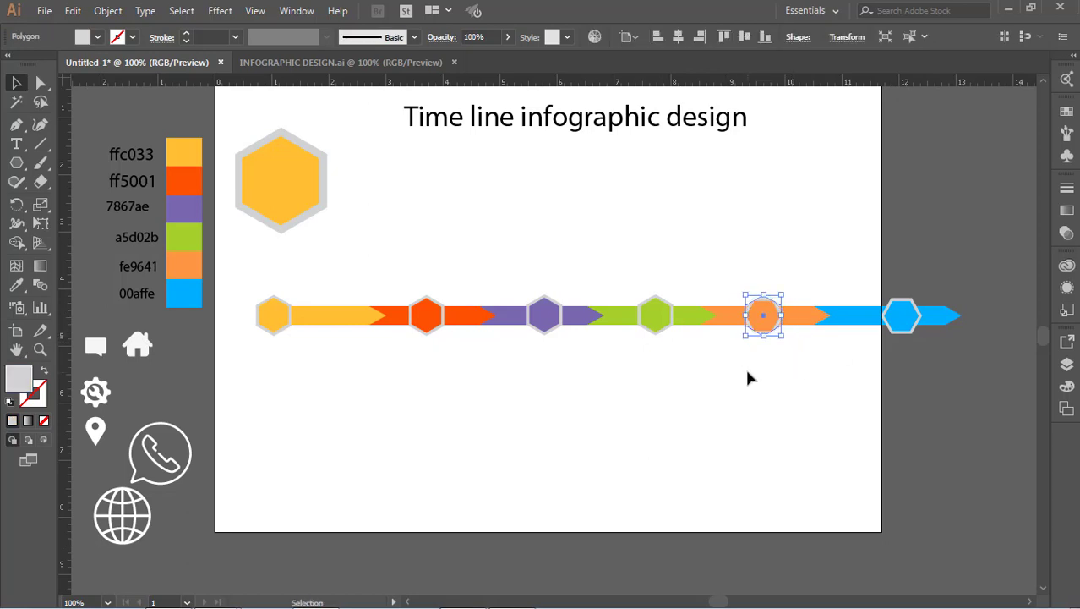
click(782, 340)
click(775, 328)
drag(786, 336, 750, 349)
click(801, 348)
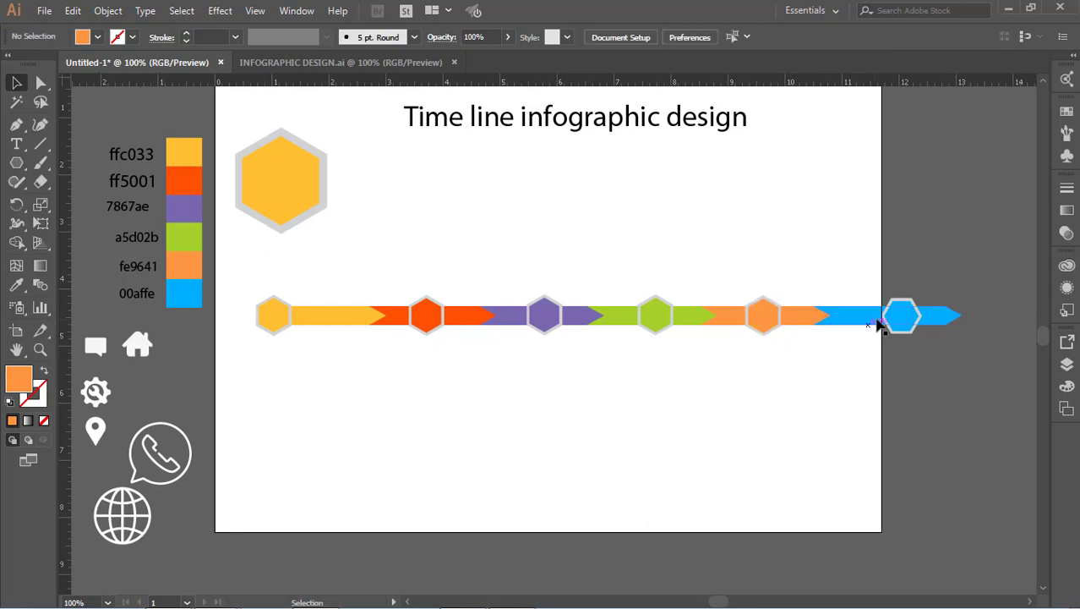
Rotate the blue marker hexagon and its grey backing so a corner points upward
click(896, 325)
click(931, 342)
click(915, 338)
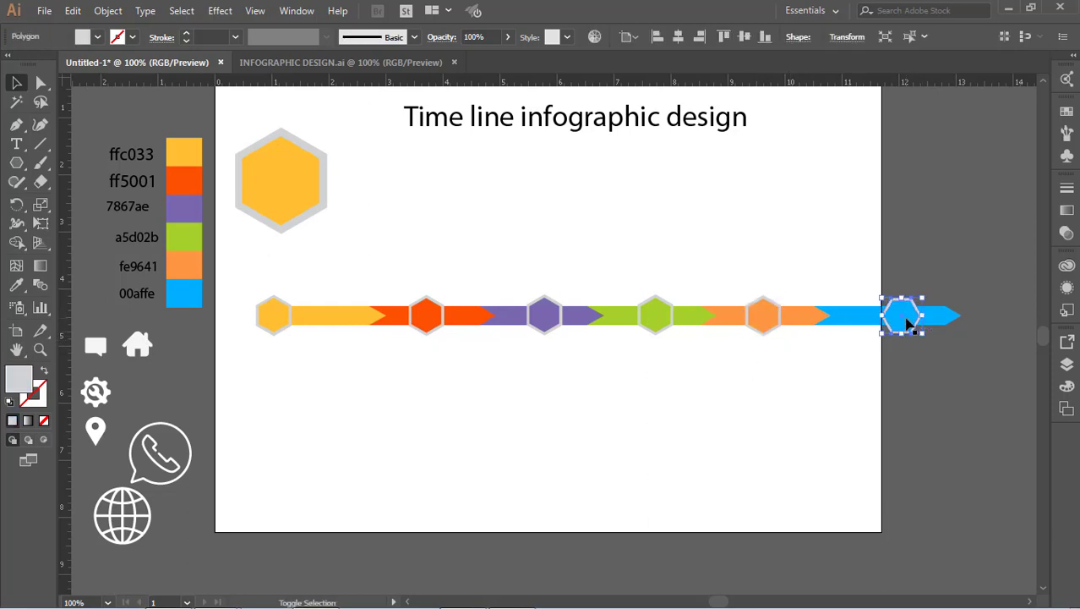
drag(926, 339, 888, 361)
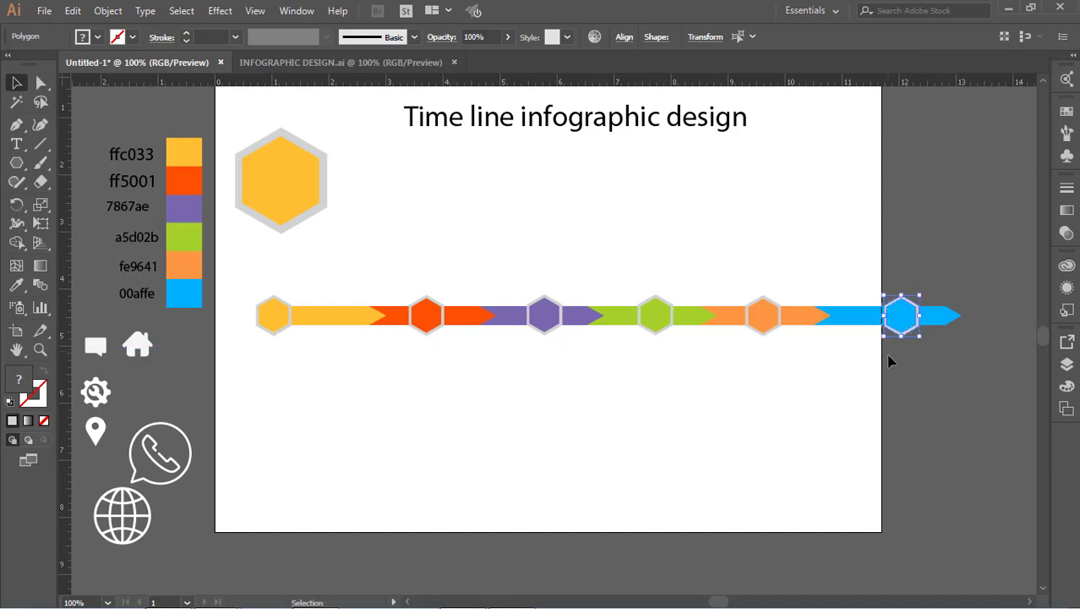
click(968, 386)
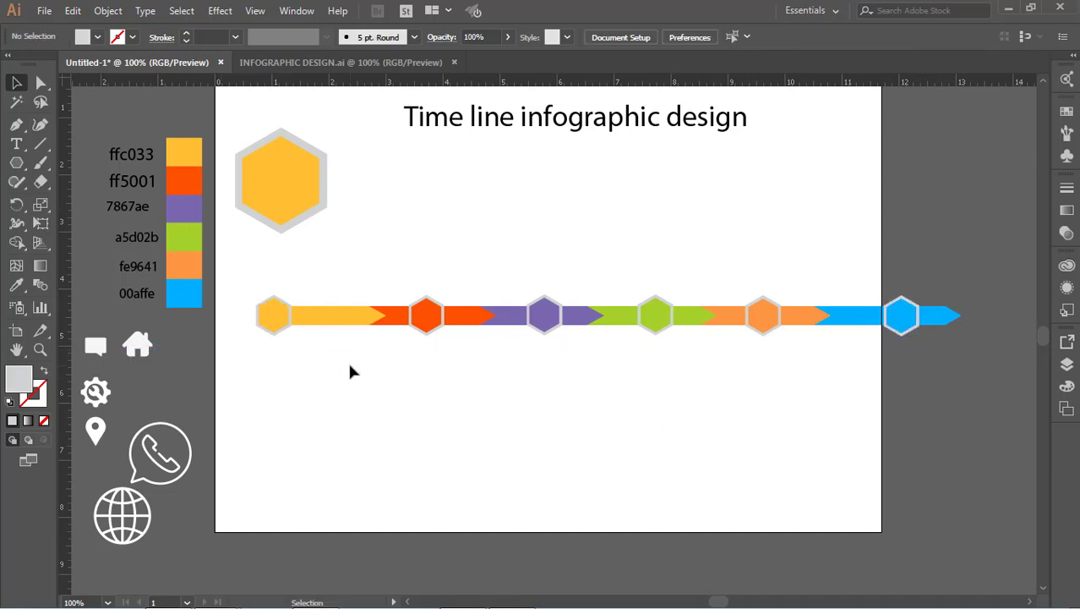
Try enlarging the large yellow hexagon to thin its grey border and nudging it back to the centre
click(302, 186)
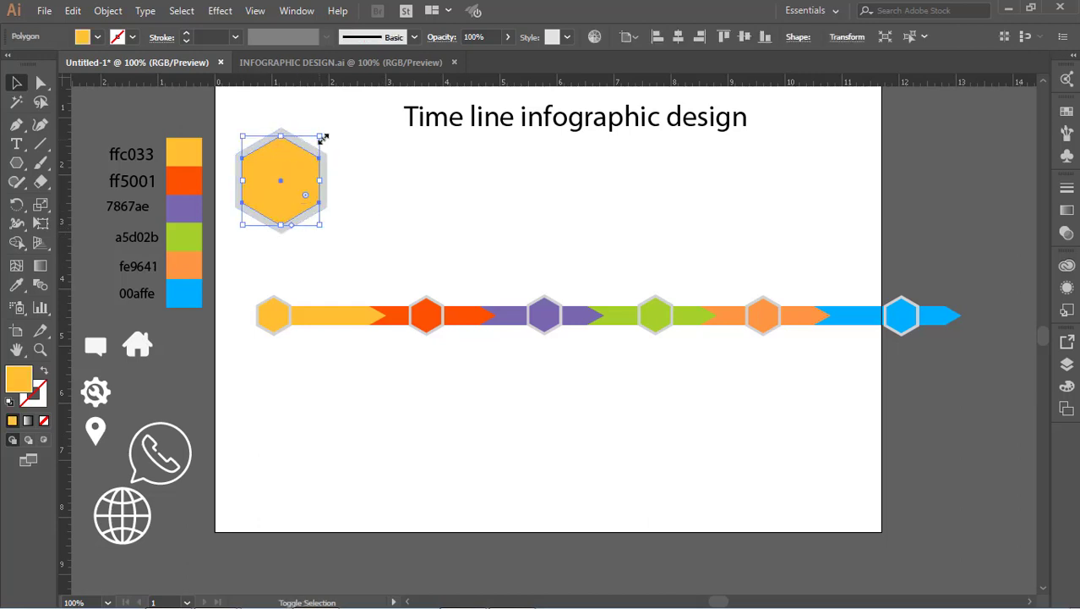
drag(323, 138, 327, 133)
click(349, 154)
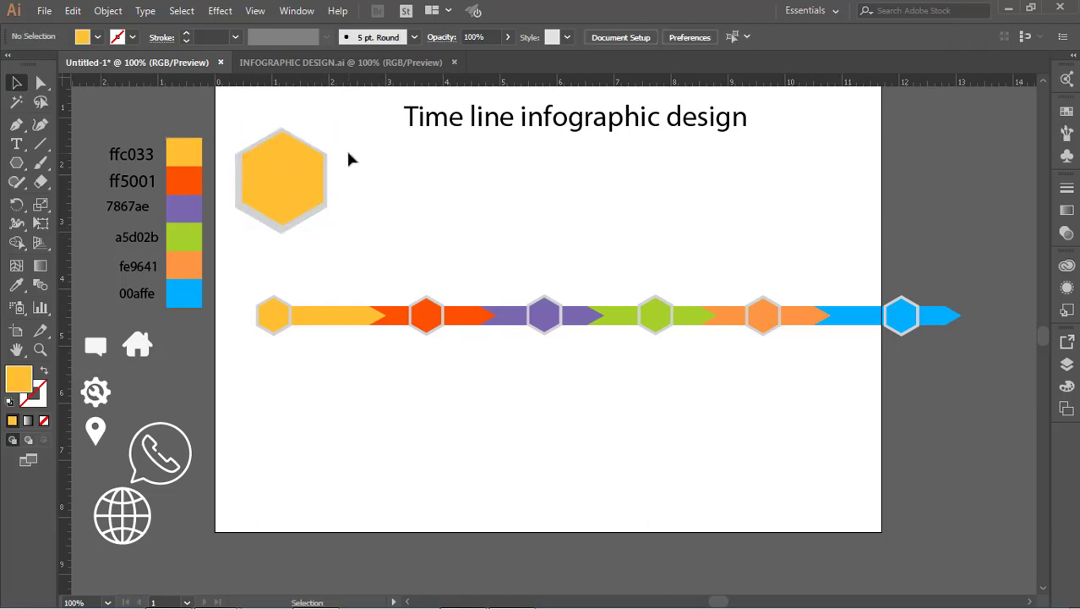
click(304, 168)
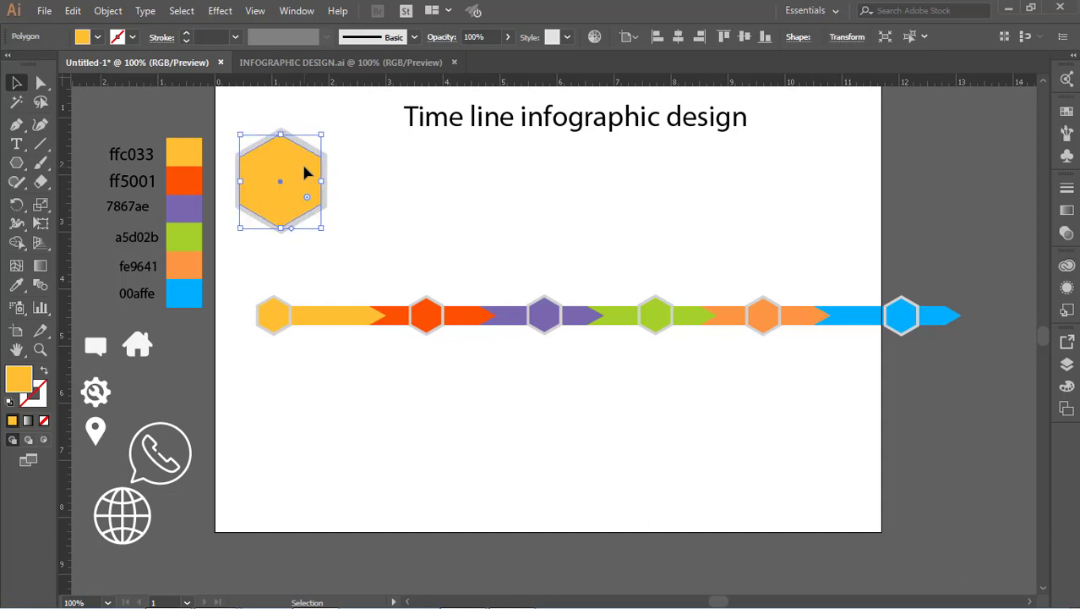
key(Right)
key(Up)
key(Up)
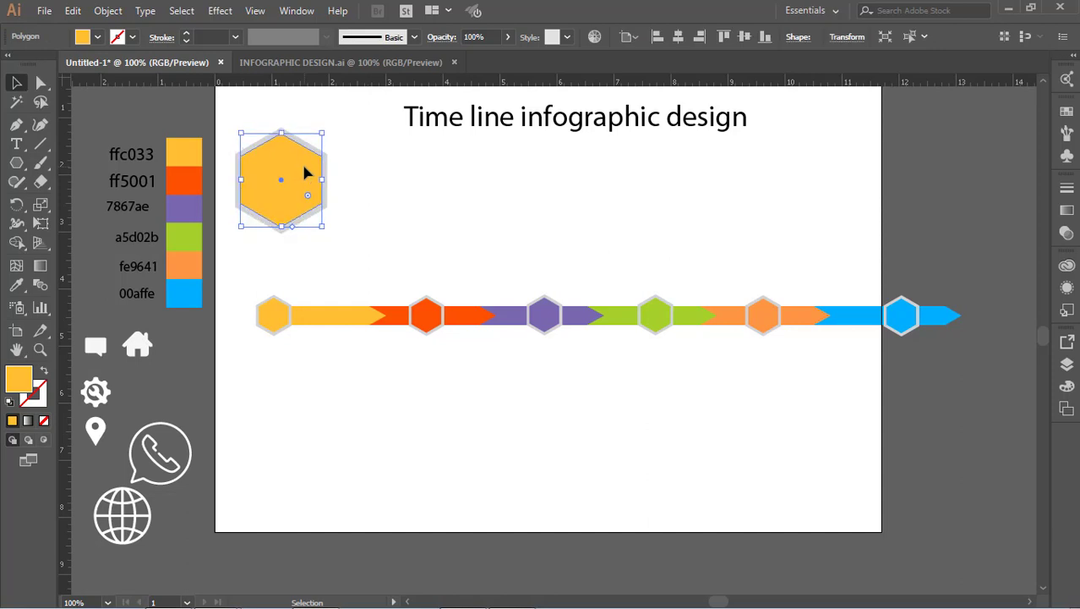
key(a)
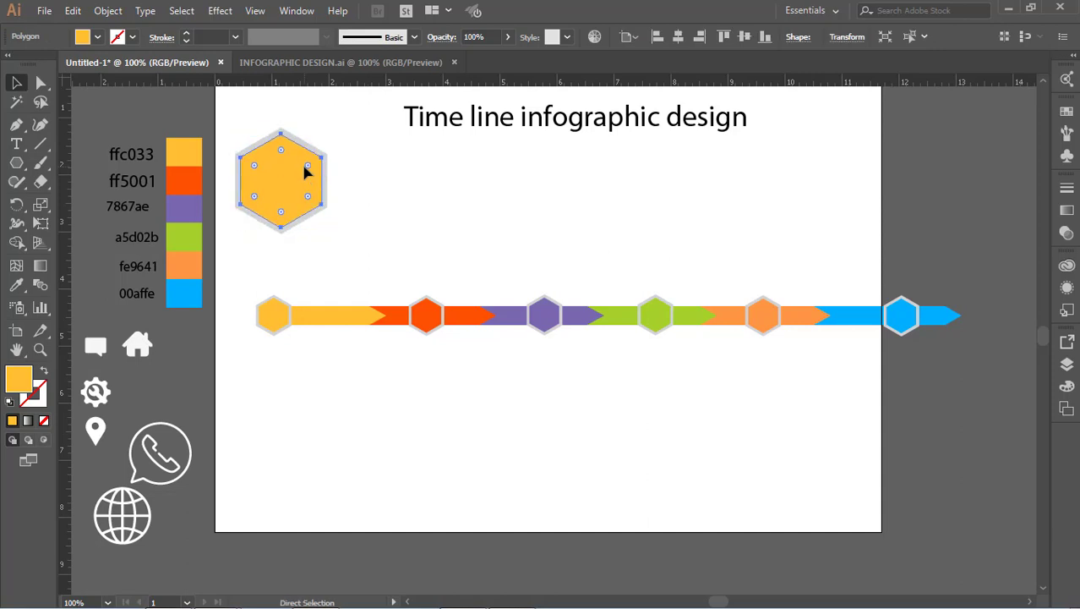
Undo the enlargement and nudges of the large yellow hexagon
key(ctrl+z)
key(ctrl+z)
key(ctrl+z)
key(ctrl+z)
key(ctrl+z)
click(422, 196)
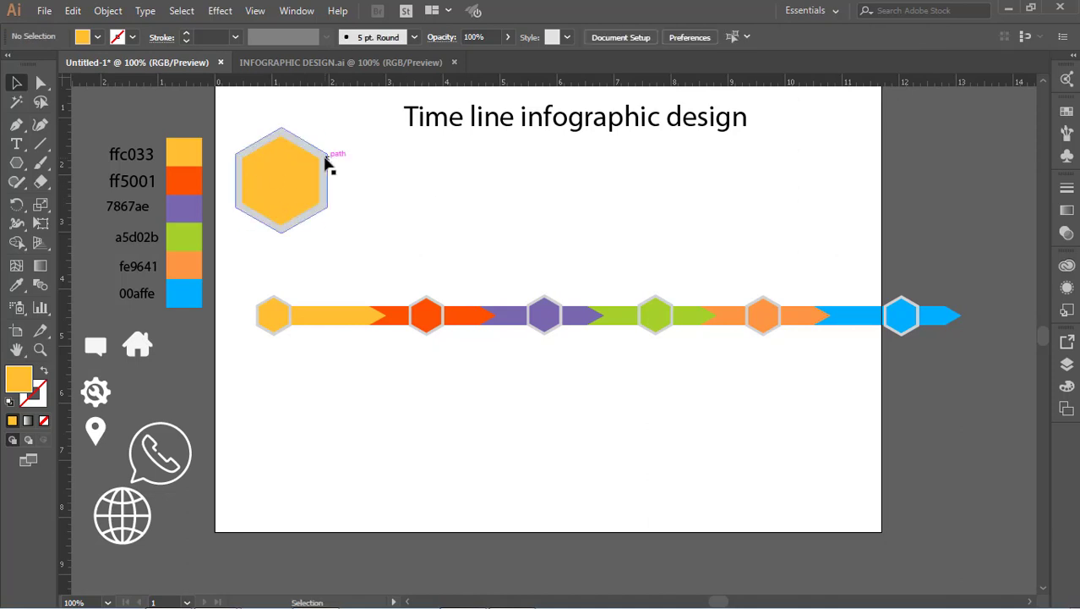
Shrink the grey backing of the large yellow hexagon slightly to narrow its border
click(328, 165)
drag(236, 127, 241, 132)
click(357, 180)
Nudge the grey backing and the large yellow hexagon until the border is even on all sides
click(322, 195)
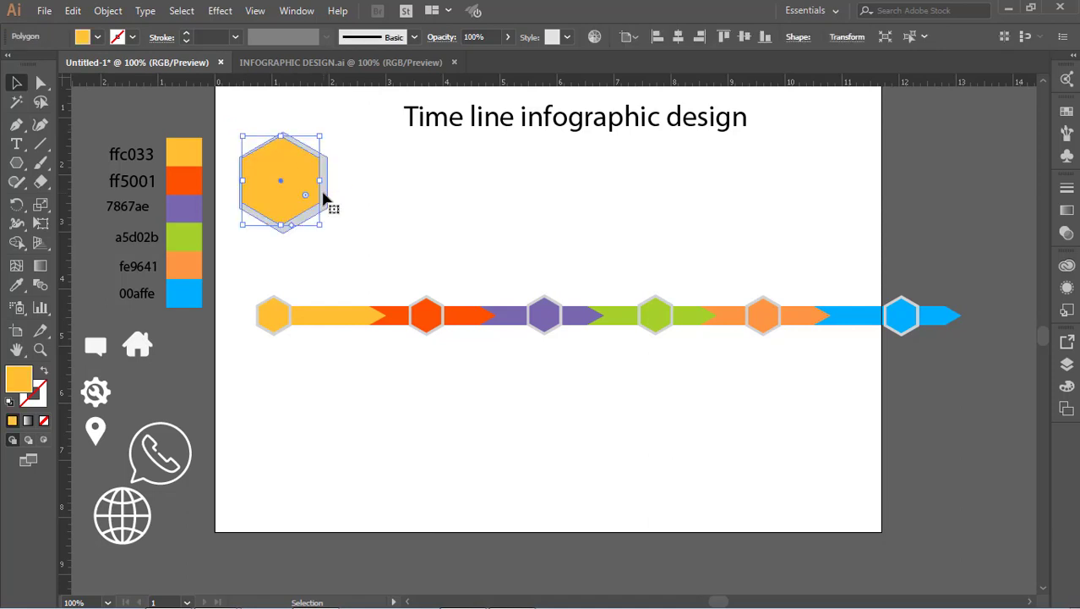
click(355, 187)
click(327, 190)
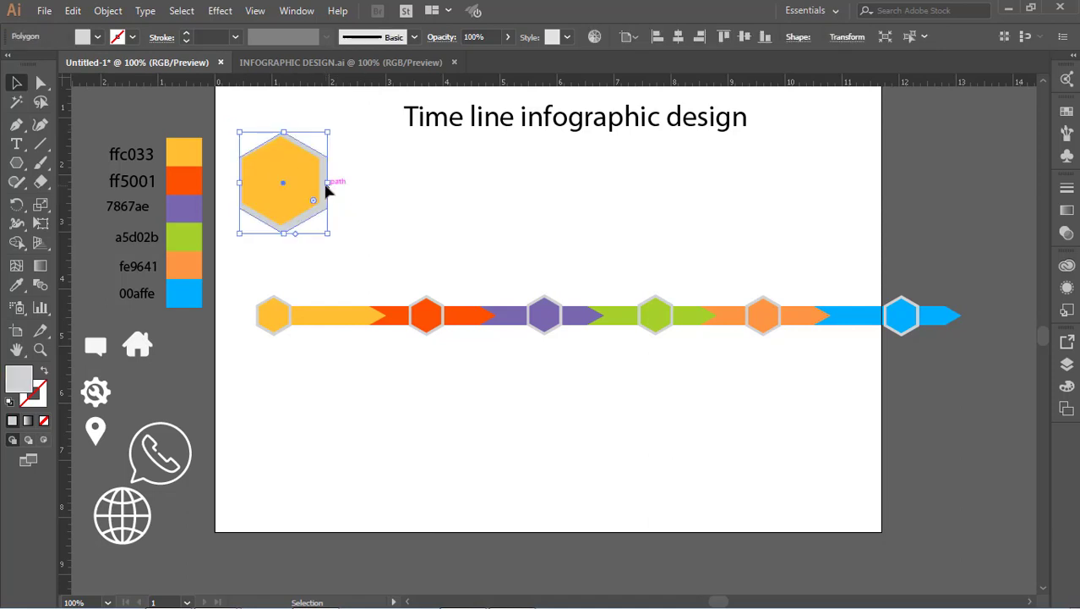
key(Left)
key(Left)
key(Up)
key(Up)
key(Up)
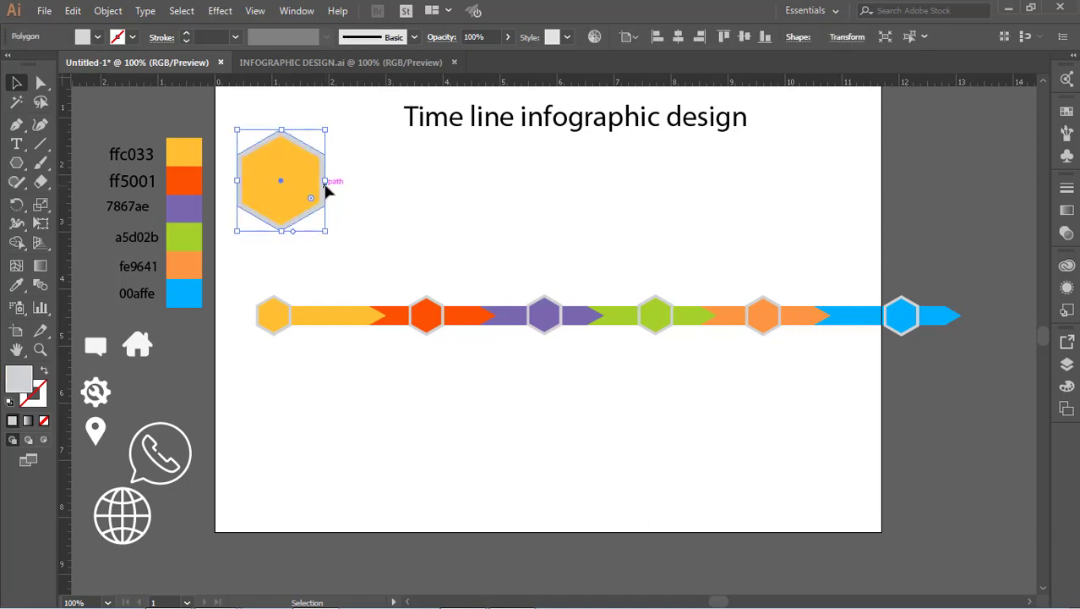
key(Right)
click(433, 222)
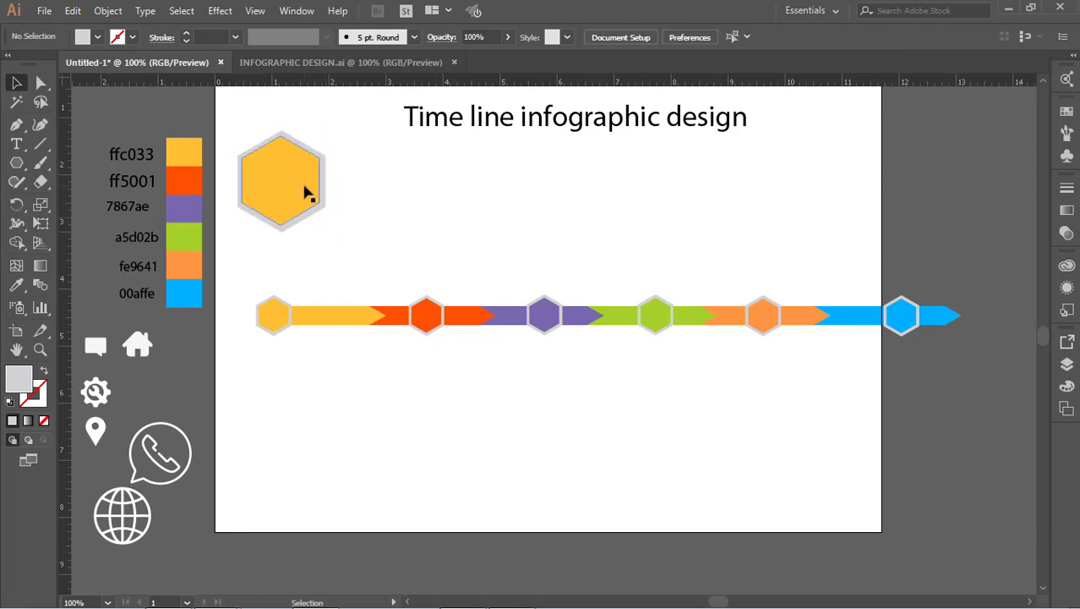
click(300, 189)
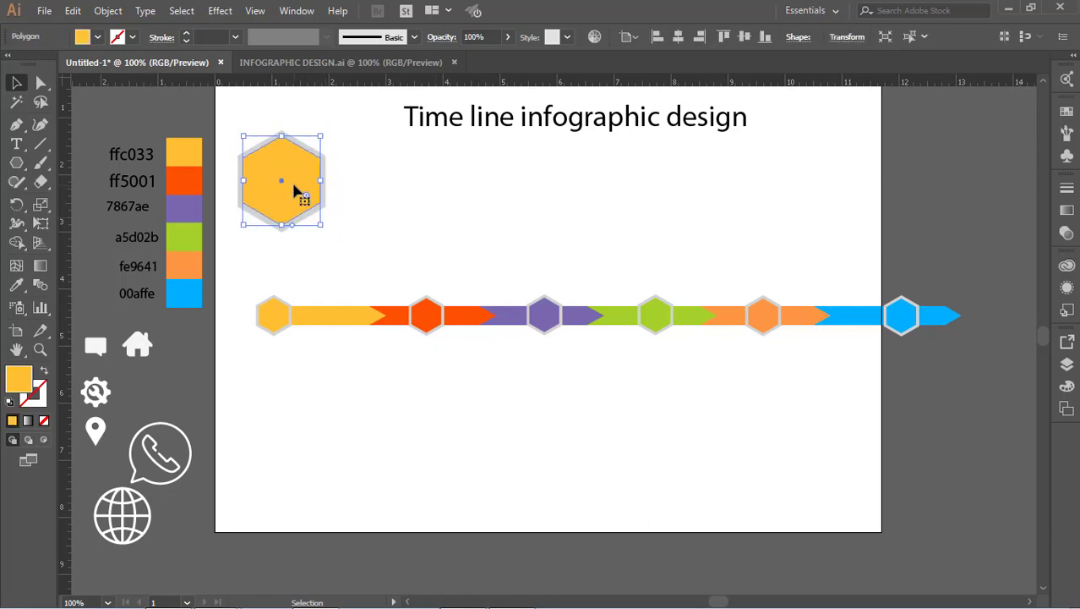
click(455, 238)
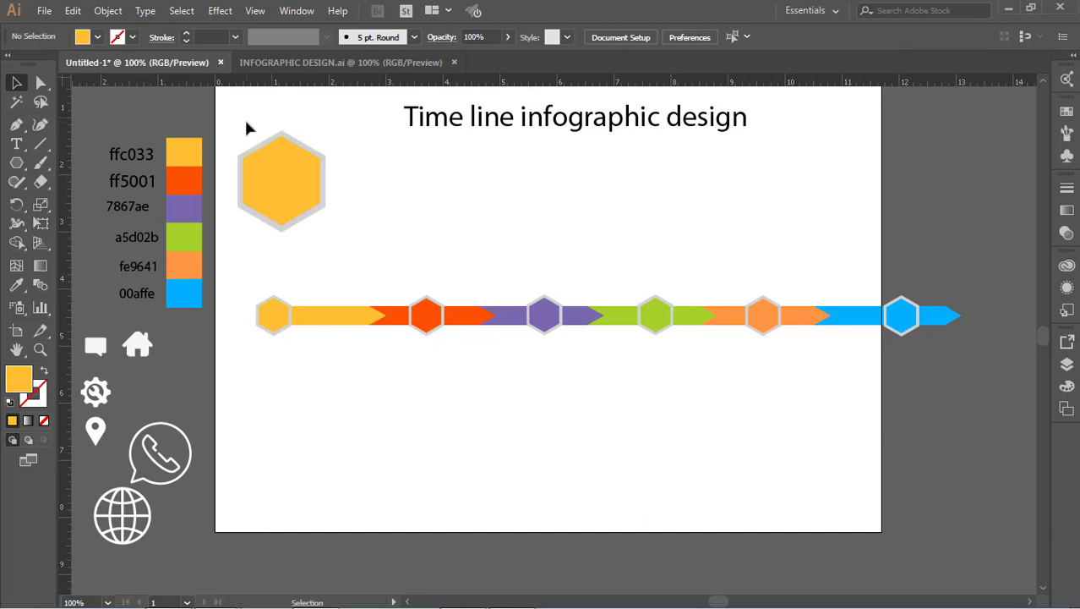
Centre the large yellow hexagon and its grey backing on the artboard both ways, and move the pair above the yellow marker
drag(249, 125, 363, 163)
click(623, 37)
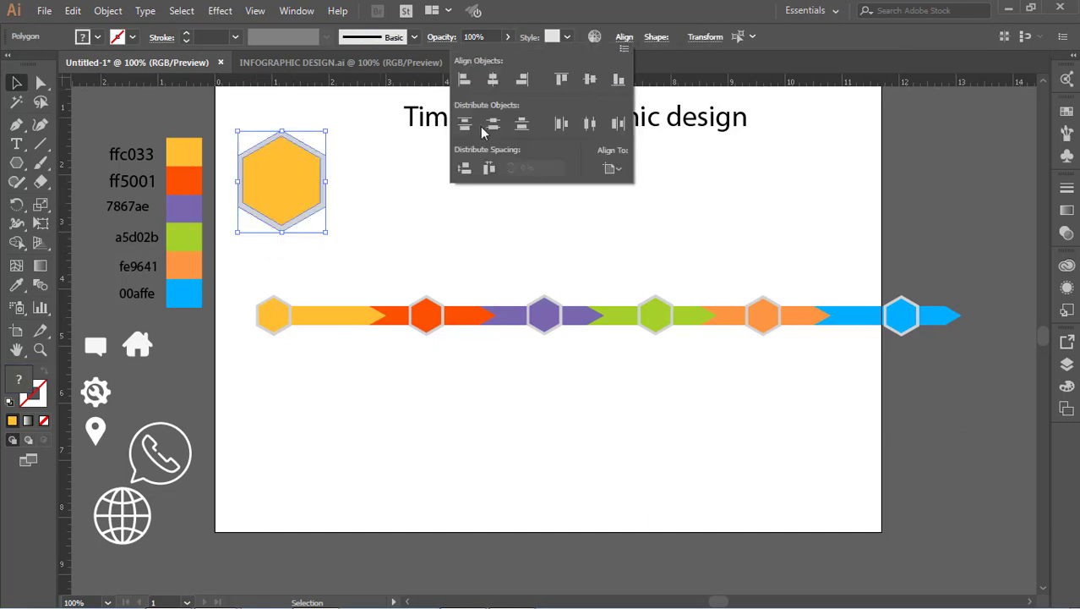
click(590, 79)
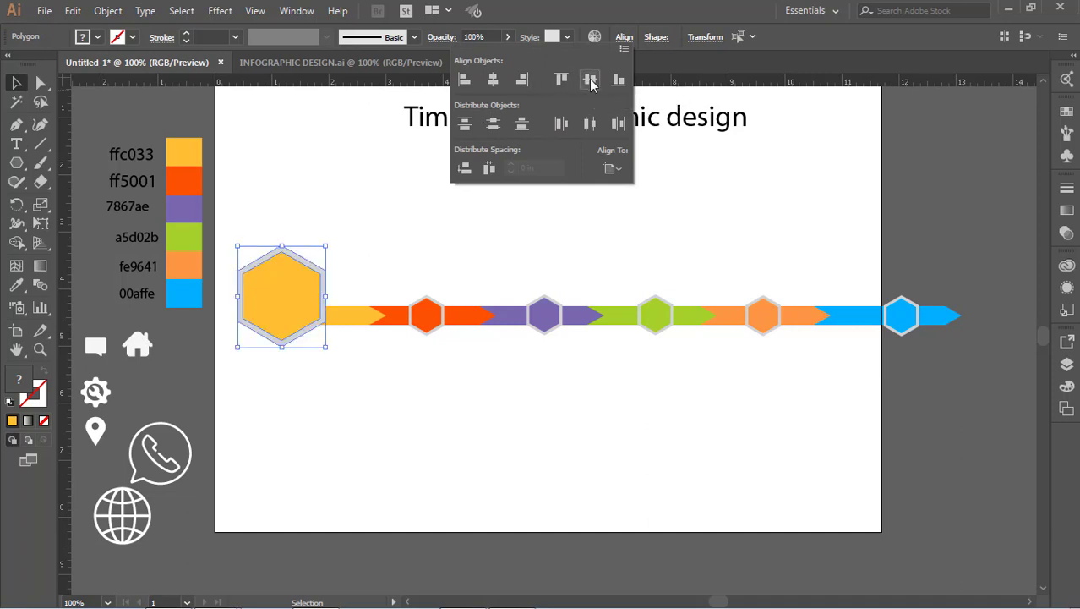
click(493, 80)
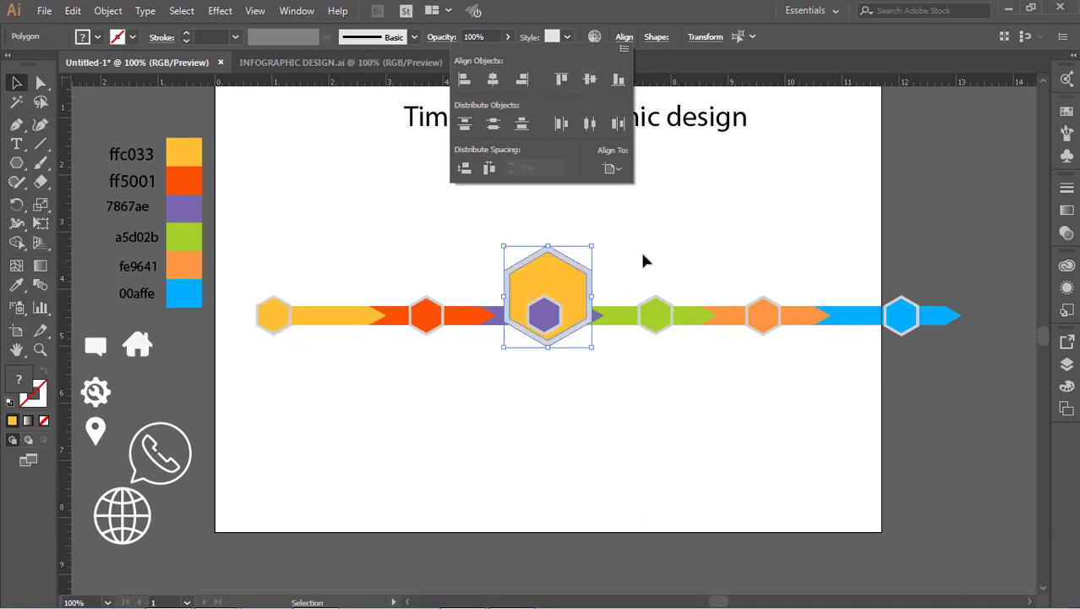
drag(550, 294, 279, 195)
click(442, 434)
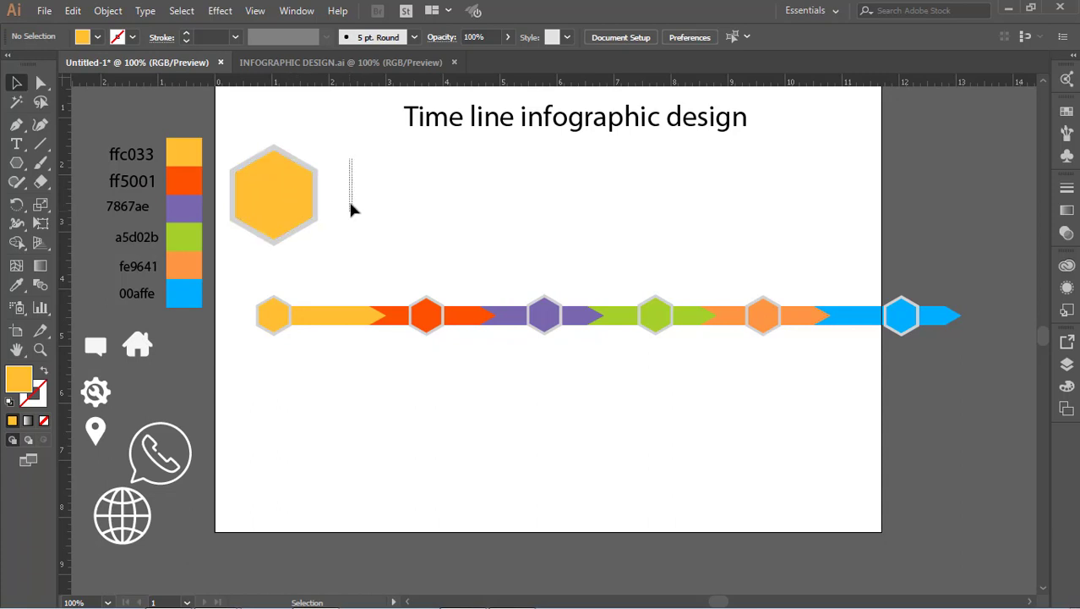
Copy the large grey-bordered hexagon above the purple and blue markers and below the red-orange and green markers
click(285, 243)
drag(292, 200, 909, 214)
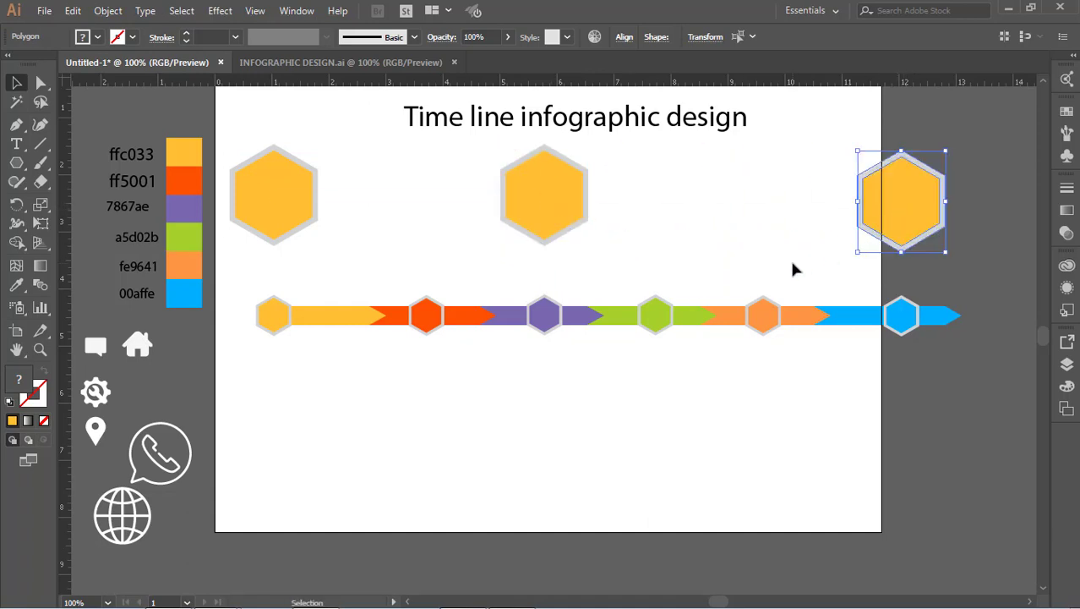
drag(542, 203, 495, 422)
key(ctrl+z)
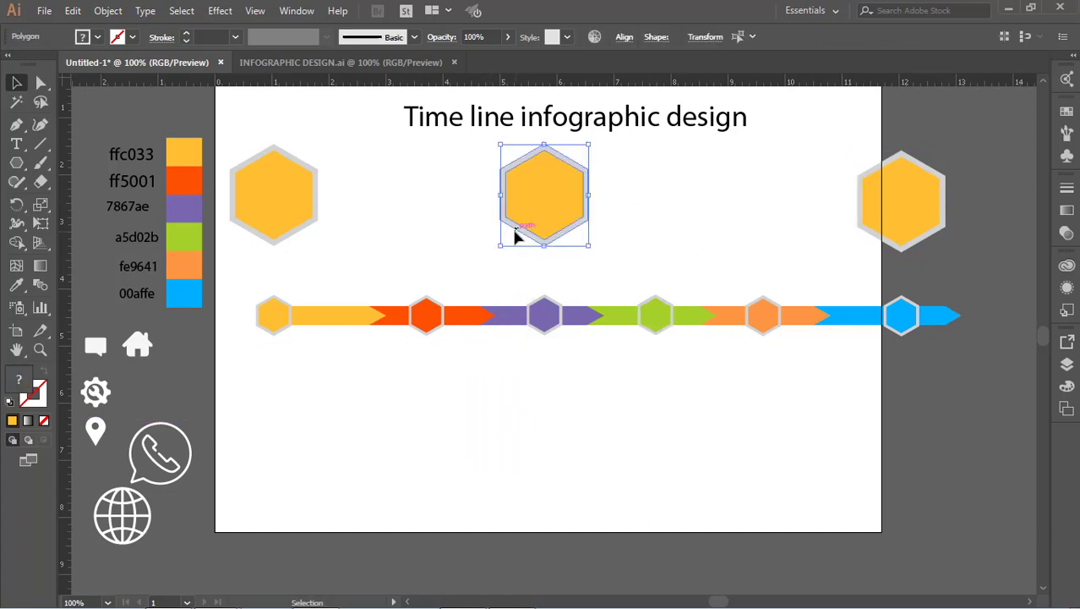
drag(549, 184, 658, 438)
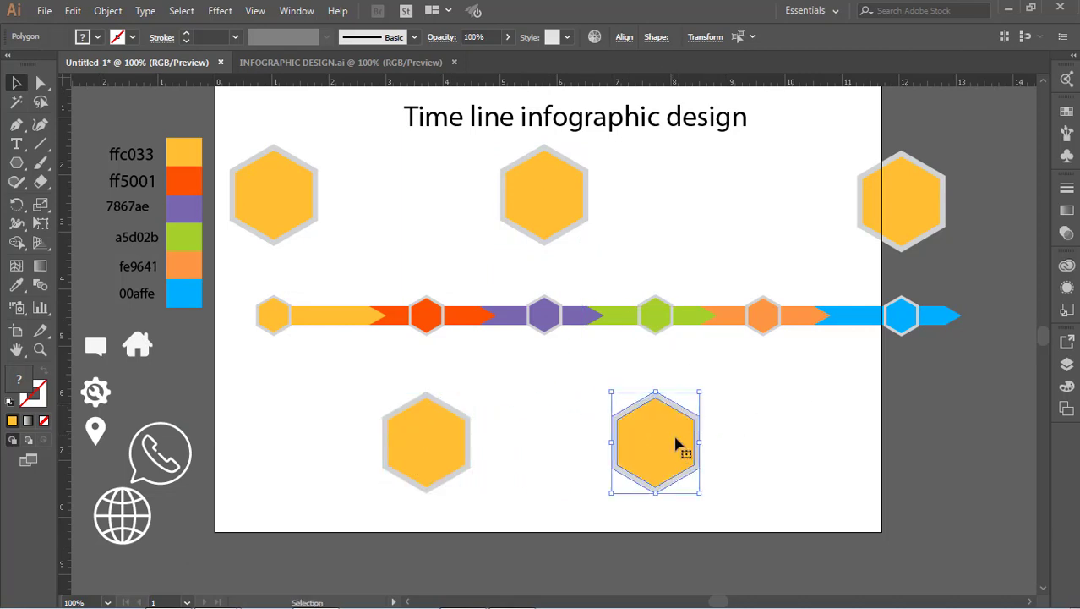